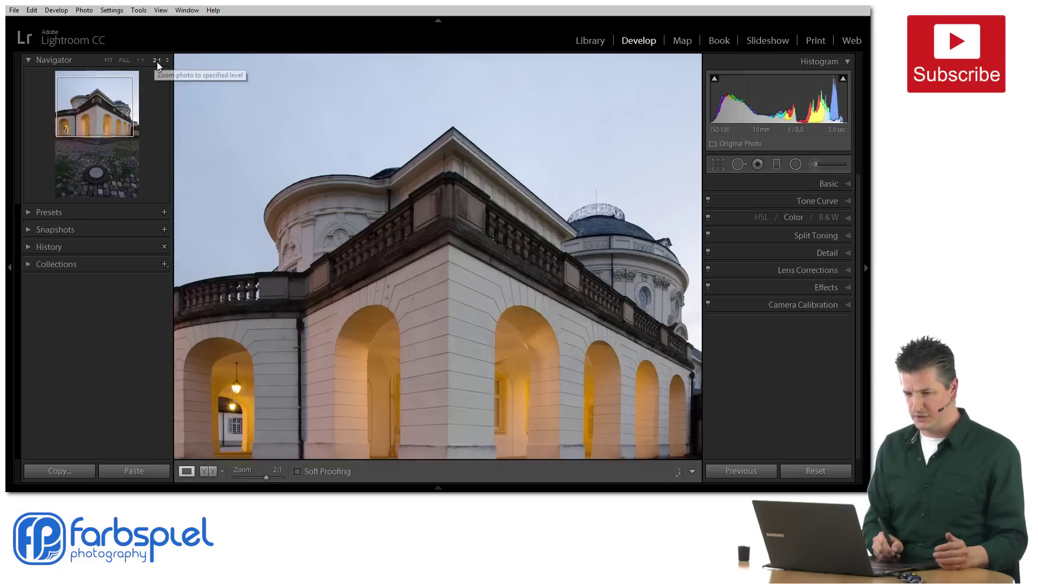
Step: Zoom to 2:1 and pan across the balustrade, the cornice and the medallion above it
{"action": "left_click", "coordinate": [157, 60]}
{"action": "left_click_drag", "start_coordinate": [373, 314], "coordinate": [367, 285]}
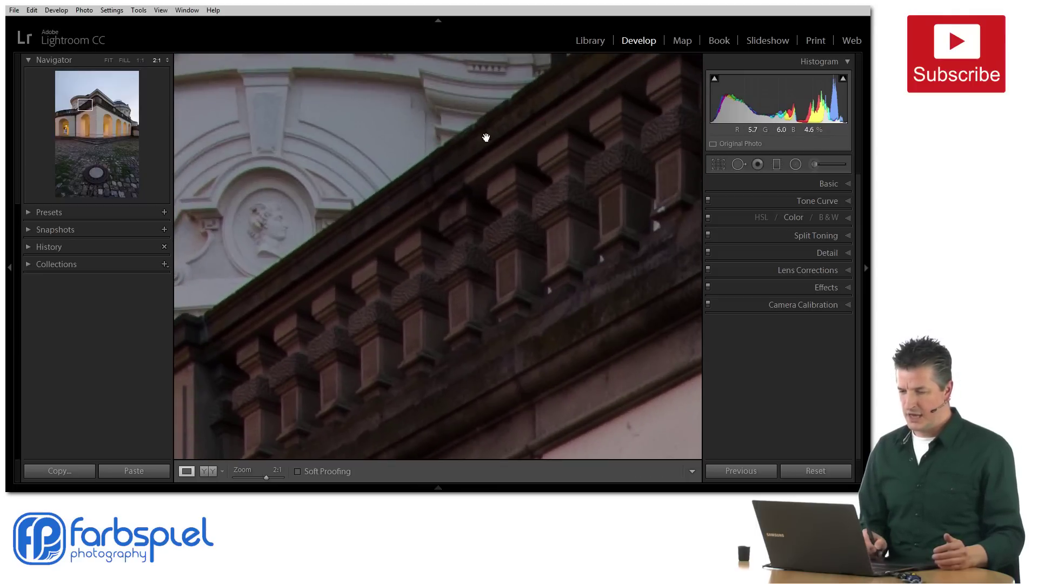
{"action": "left_click_drag", "start_coordinate": [453, 325], "coordinate": [491, 235]}
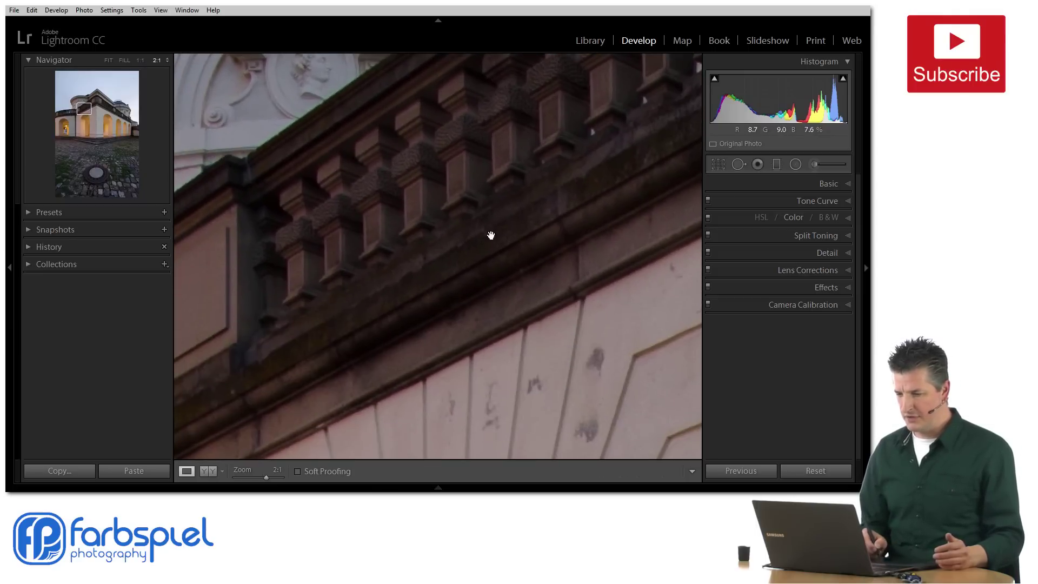
{"action": "left_click_drag", "start_coordinate": [382, 360], "coordinate": [460, 344]}
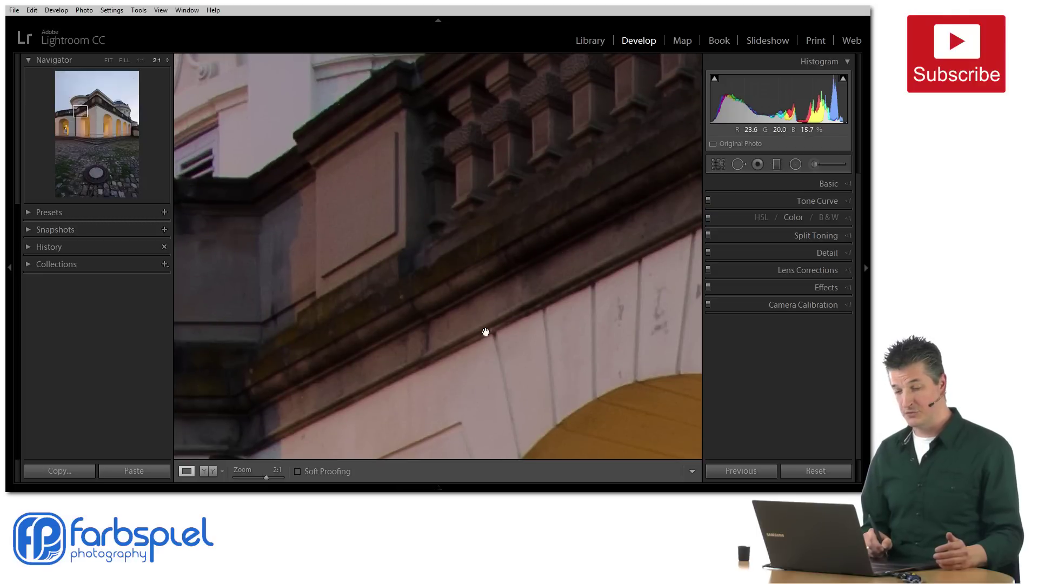
{"action": "left_click_drag", "start_coordinate": [483, 284], "coordinate": [461, 371]}
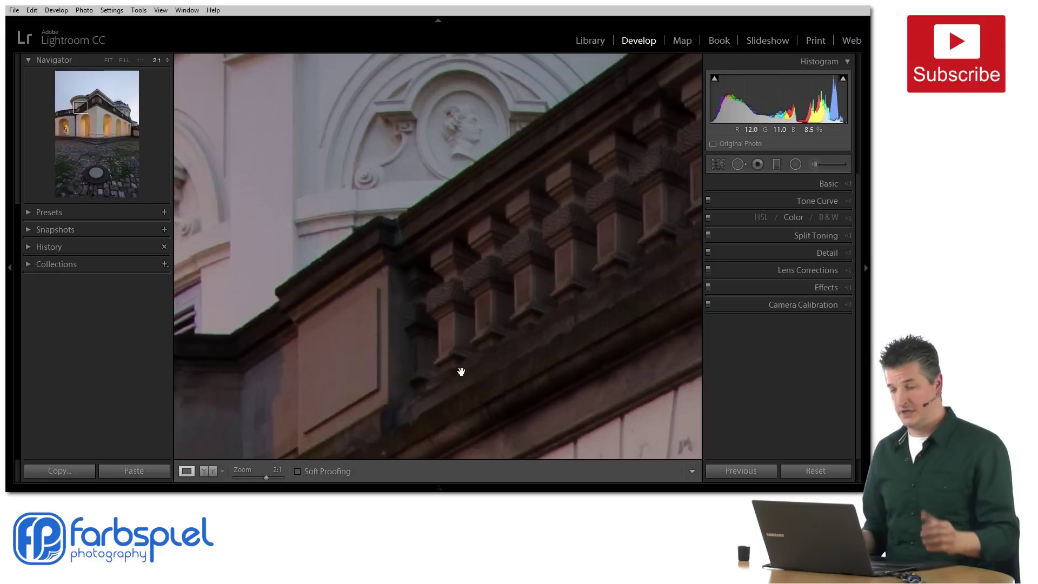
Step: Start a new Adjustment Brush mask with Auto Mask and the red mask overlay on
{"action": "left_click", "coordinate": [815, 164]}
{"action": "scroll", "coordinate": [863, 209], "scroll_direction": "down", "scroll_amount": 1}
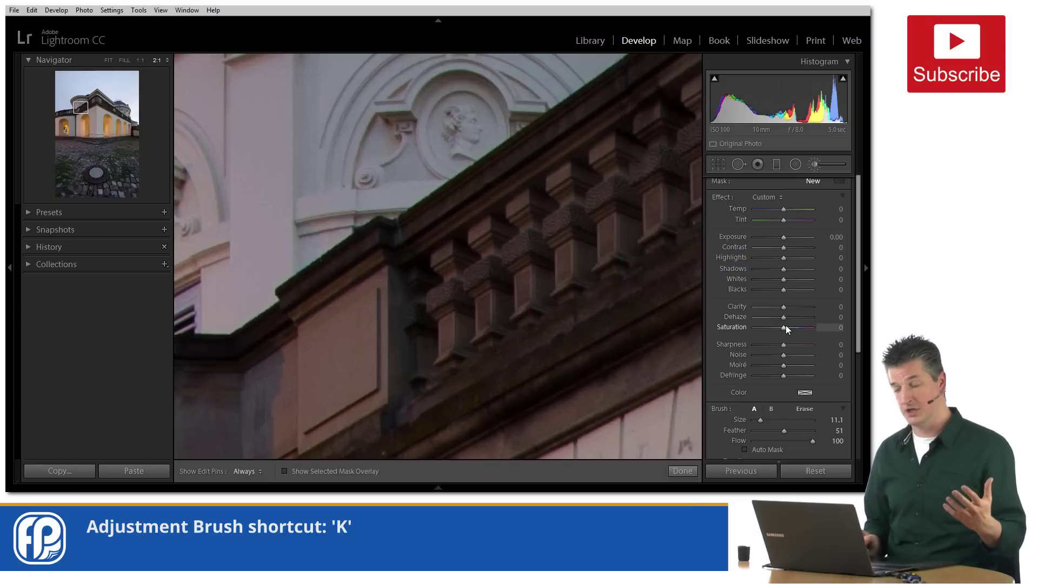
{"action": "scroll", "coordinate": [861, 248], "scroll_direction": "down", "scroll_amount": 5}
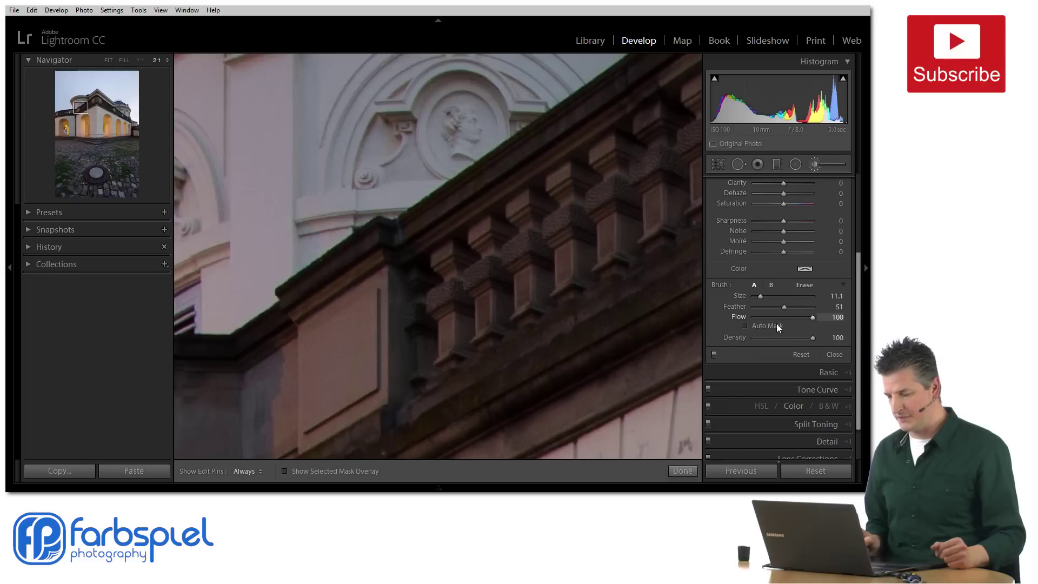
{"action": "left_click", "coordinate": [745, 325]}
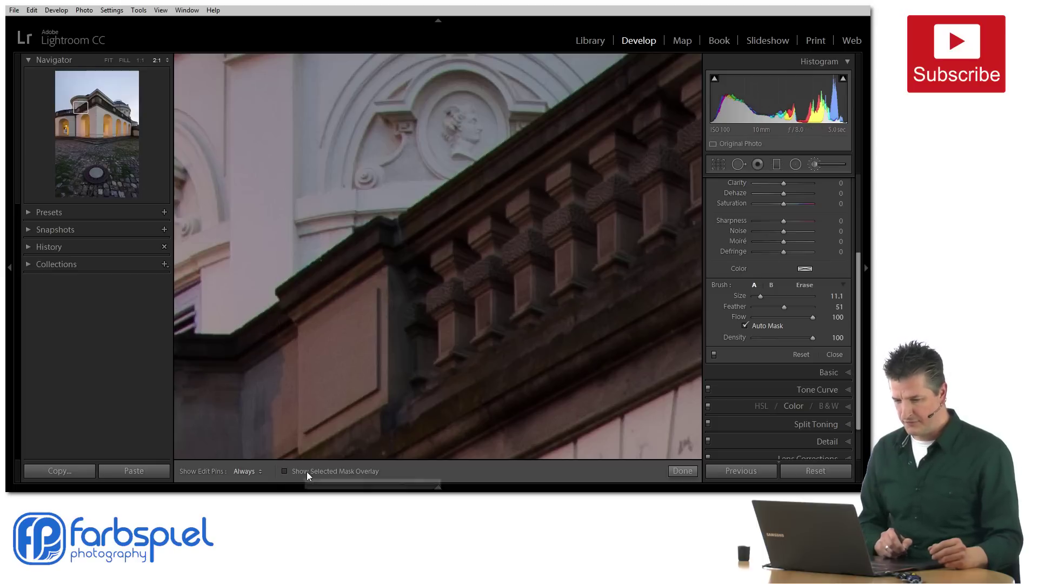
{"action": "left_click", "coordinate": [284, 471]}
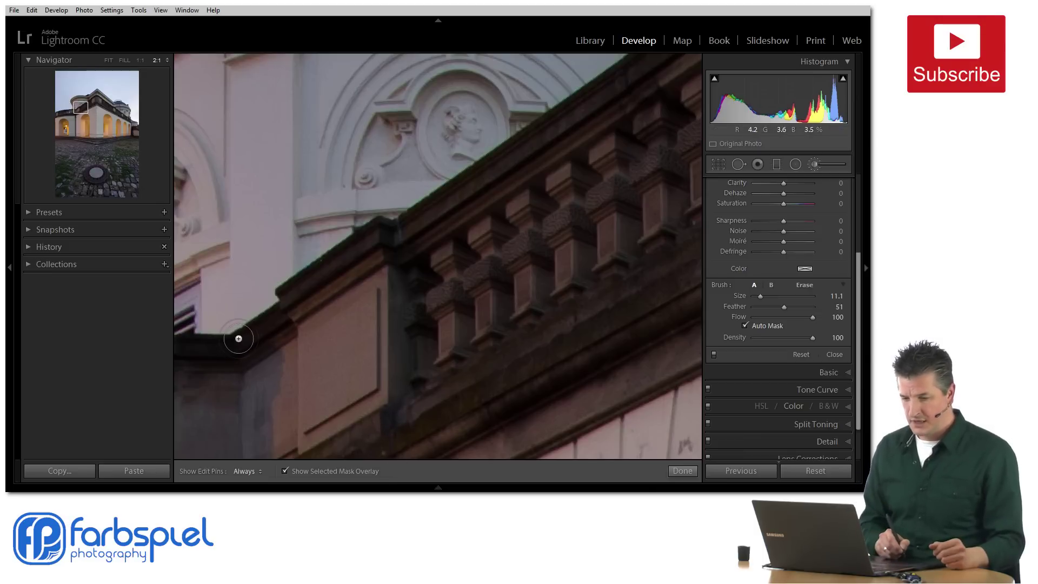
Step: Paint an edge-snapping stroke along the cornice's top edge, then pan along the cornice
{"action": "left_click_drag", "start_coordinate": [238, 338], "coordinate": [296, 288]}
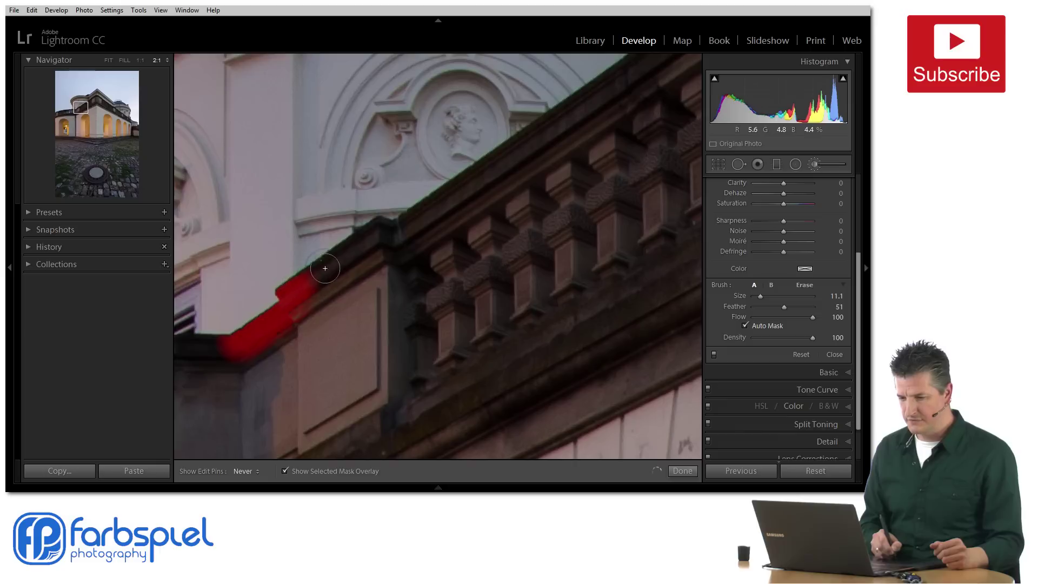
{"action": "left_click_drag", "start_coordinate": [362, 246], "coordinate": [567, 115]}
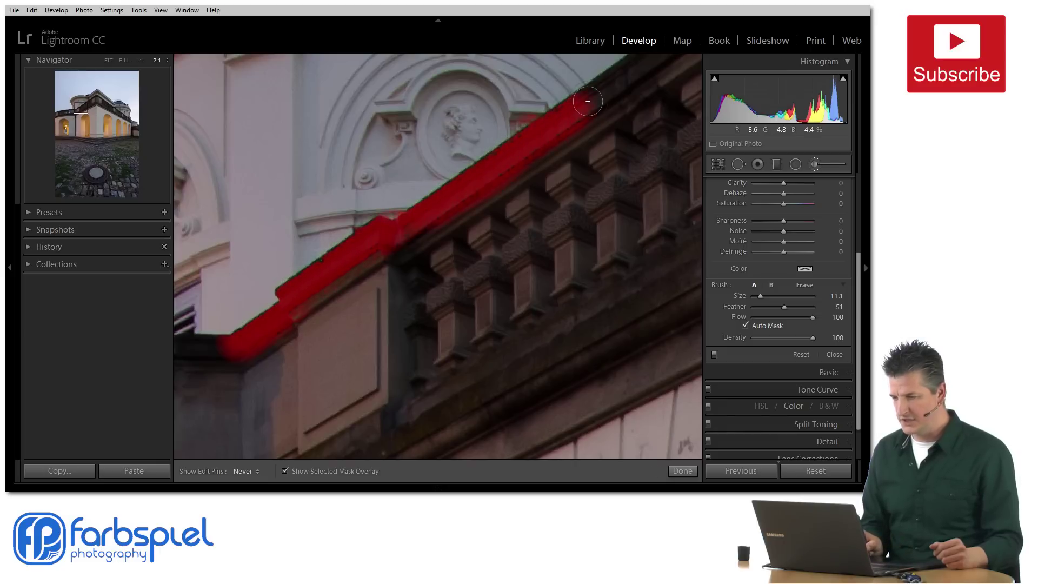
{"action": "left_click_drag", "start_coordinate": [627, 74], "coordinate": [634, 69]}
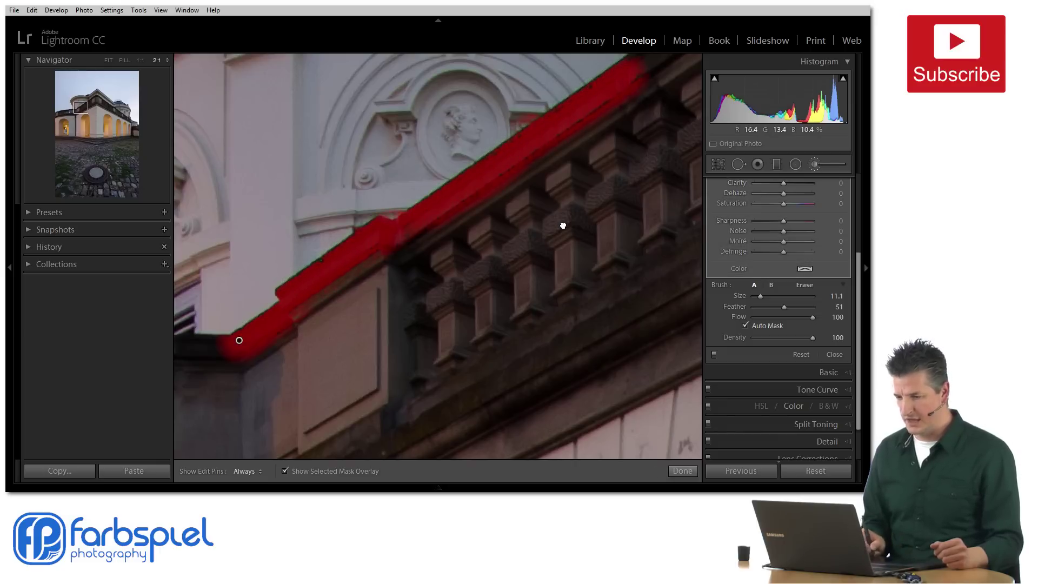
{"action": "mouse_move", "coordinate": [563, 225]}
{"action": "left_mouse_down"}
{"action": "mouse_move", "coordinate": [463, 321]}
{"action": "mouse_move", "coordinate": [463, 333]}
{"action": "left_mouse_up"}
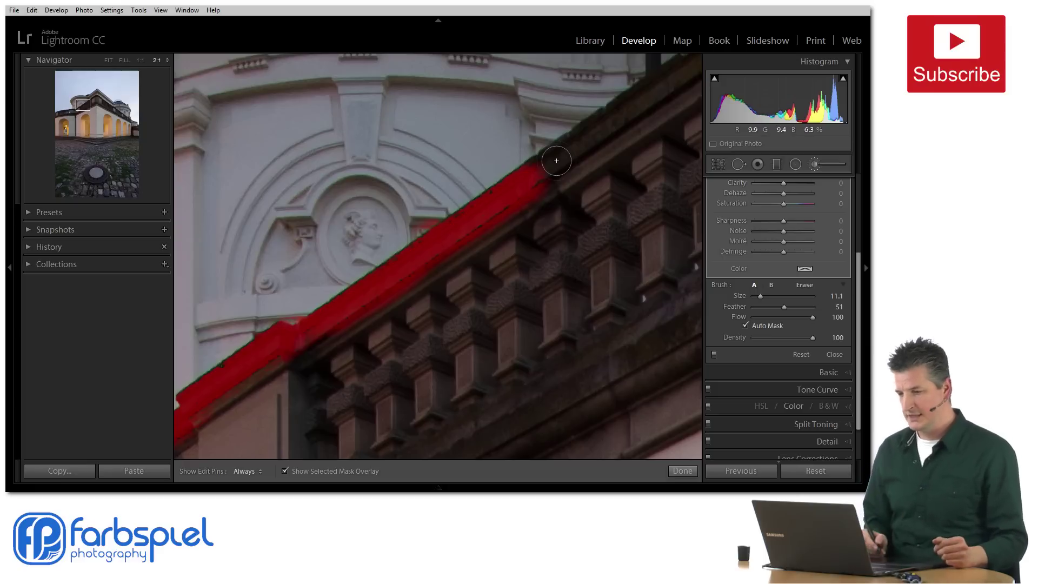
{"action": "mouse_move", "coordinate": [547, 244]}
{"action": "left_mouse_down"}
{"action": "mouse_move", "coordinate": [598, 202]}
{"action": "mouse_move", "coordinate": [557, 222]}
{"action": "mouse_move", "coordinate": [489, 314]}
{"action": "left_mouse_up"}
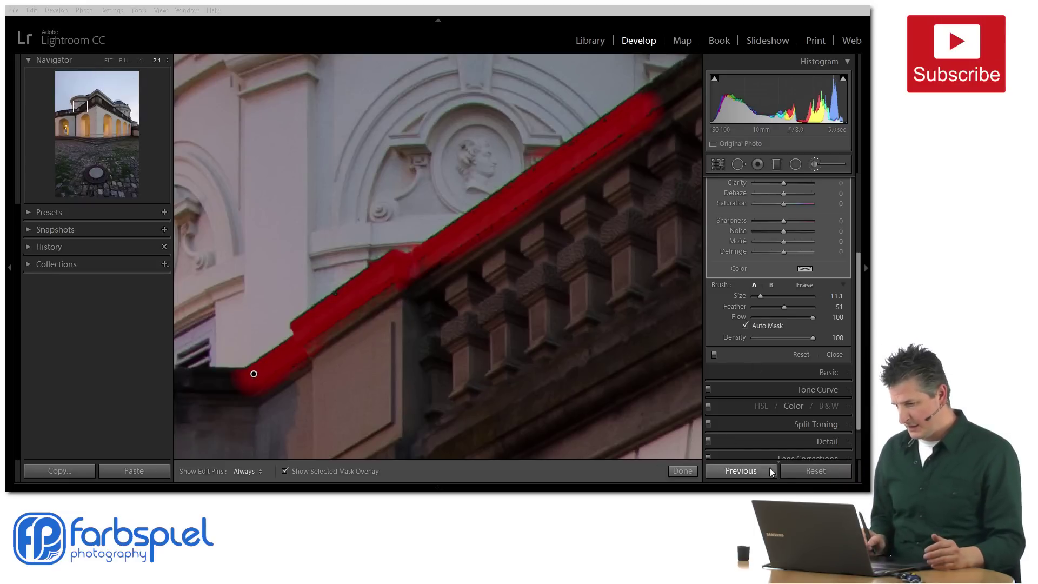
Step: Undo the brush stroke, then zoom to 8:1 on the cornice corner
{"action": "key", "text": "ctrl+z"}
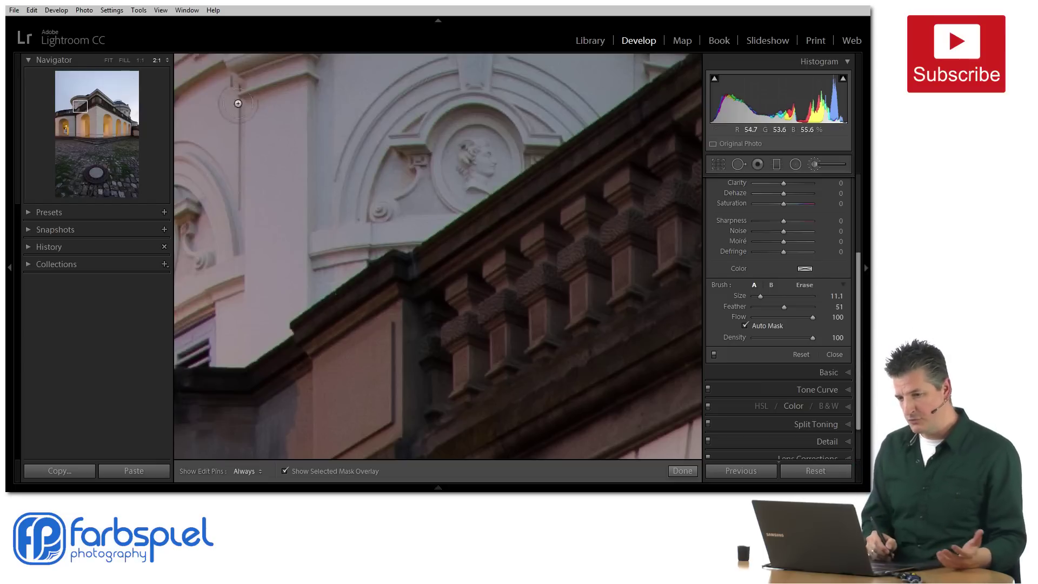
{"action": "left_click", "coordinate": [167, 60]}
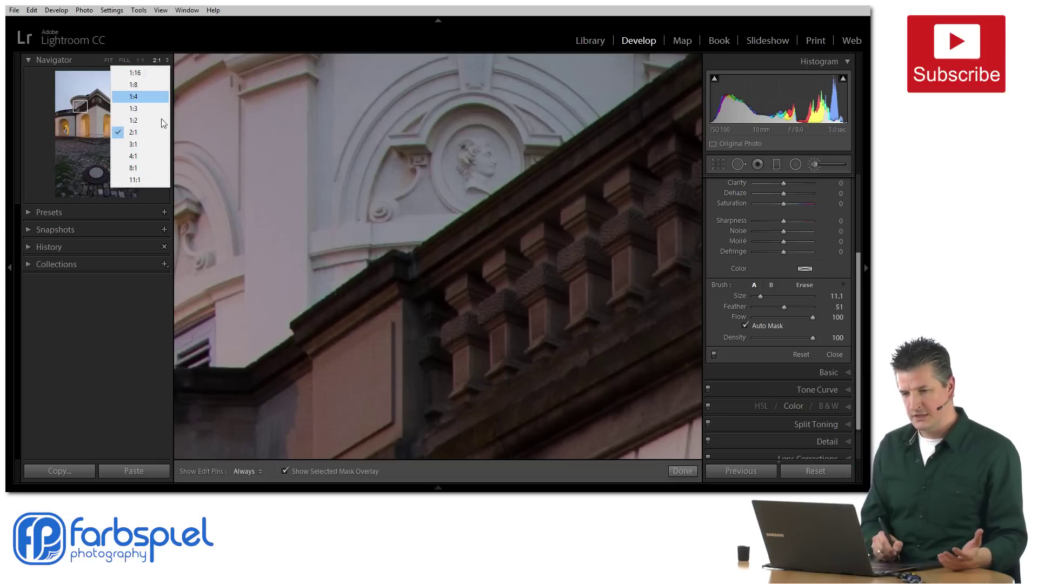
{"action": "left_click", "coordinate": [137, 158]}
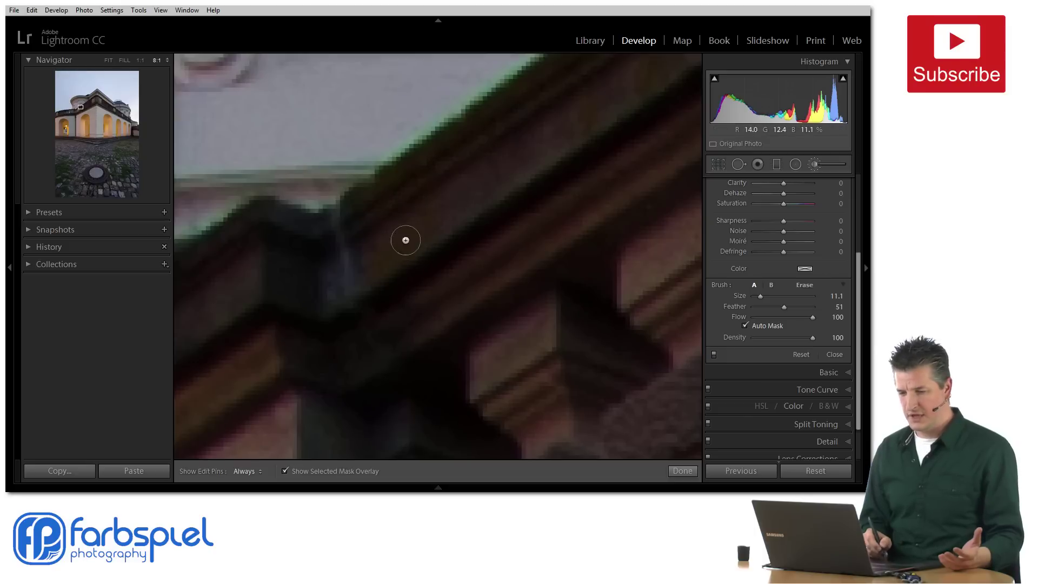
{"action": "left_click_drag", "start_coordinate": [289, 308], "coordinate": [591, 223]}
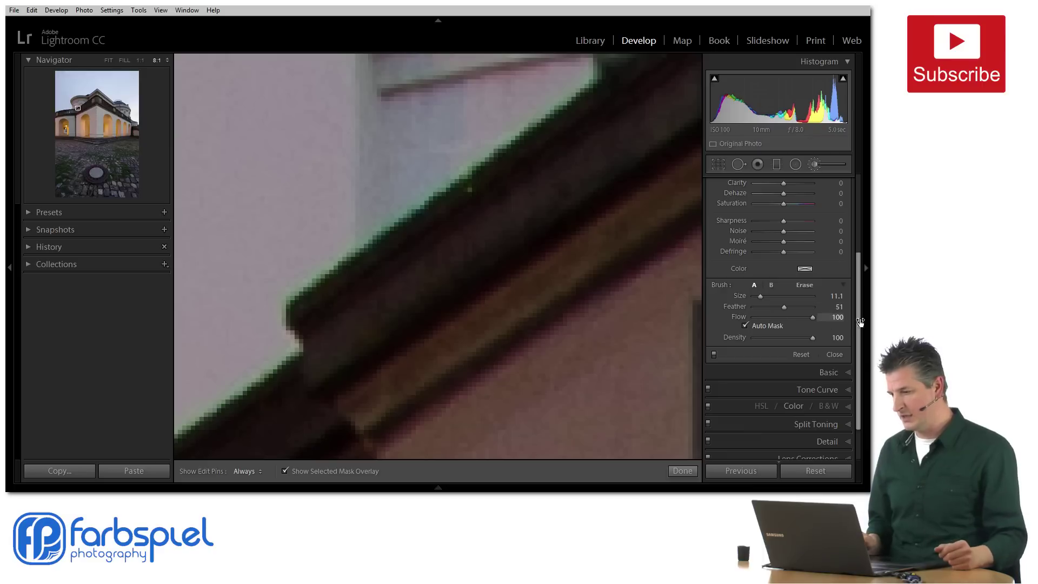
Step: Enable Remove Chromatic Aberration in Lens Corrections, then collapse that panel
{"action": "scroll", "coordinate": [743, 380], "scroll_direction": "down", "scroll_amount": 3}
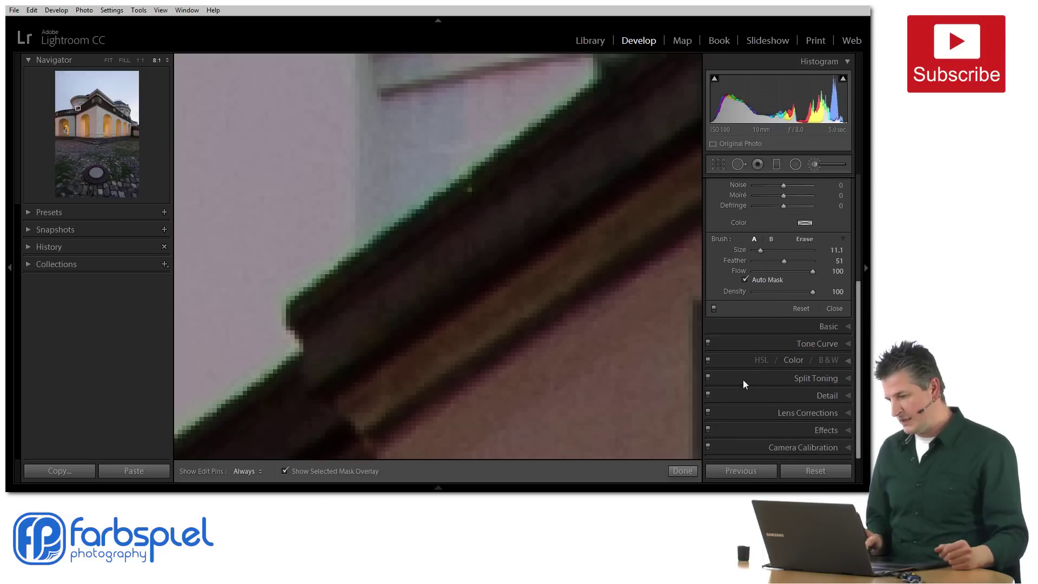
{"action": "left_click", "coordinate": [846, 412]}
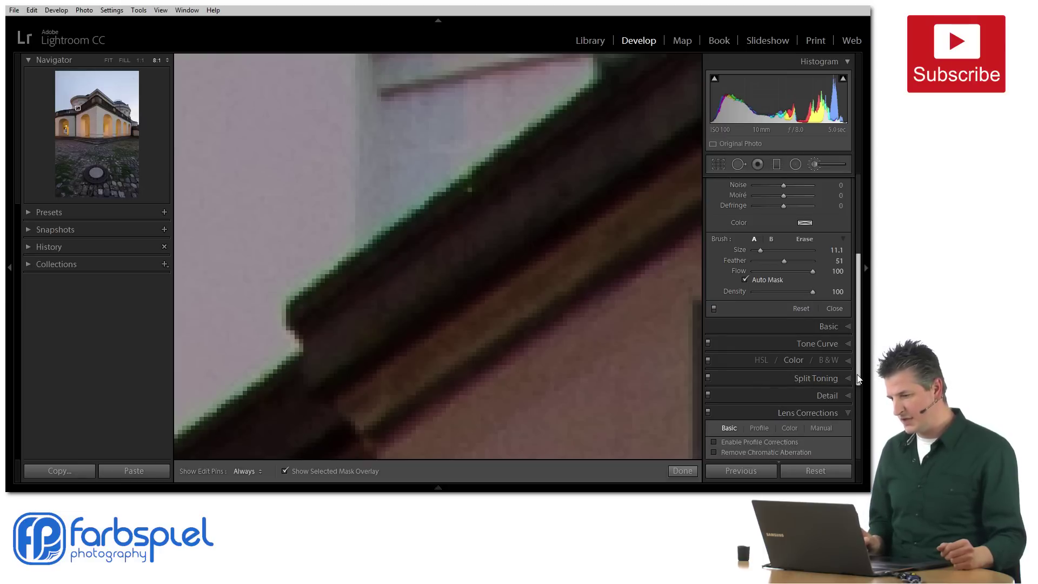
{"action": "scroll", "coordinate": [858, 374], "scroll_direction": "down", "scroll_amount": 5}
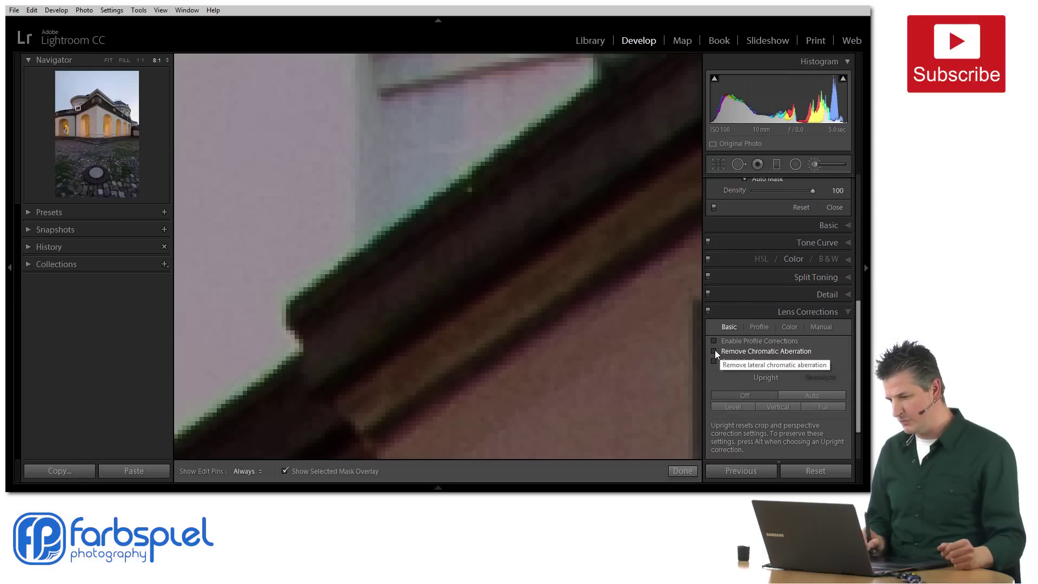
{"action": "left_click", "coordinate": [714, 351]}
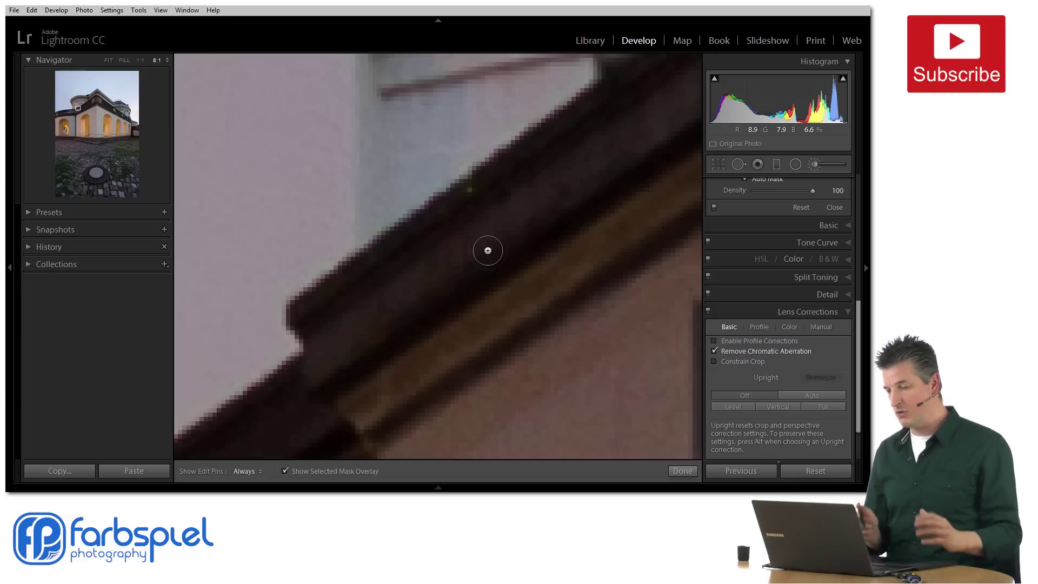
{"action": "left_click", "coordinate": [795, 312]}
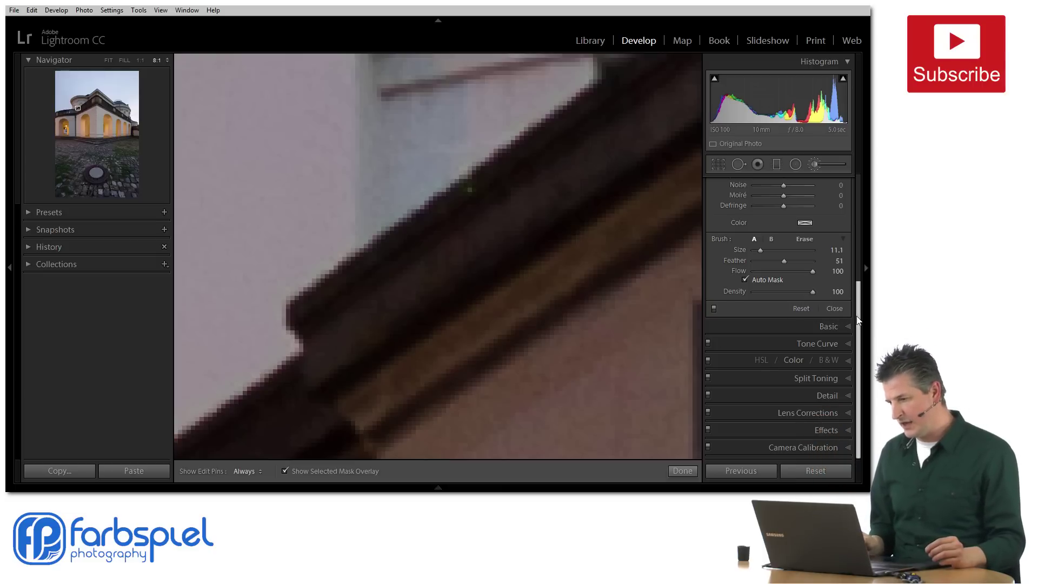
Step: Zoom back to 2:1 and turn off Auto Mask for the brush
{"action": "left_click", "coordinate": [168, 60]}
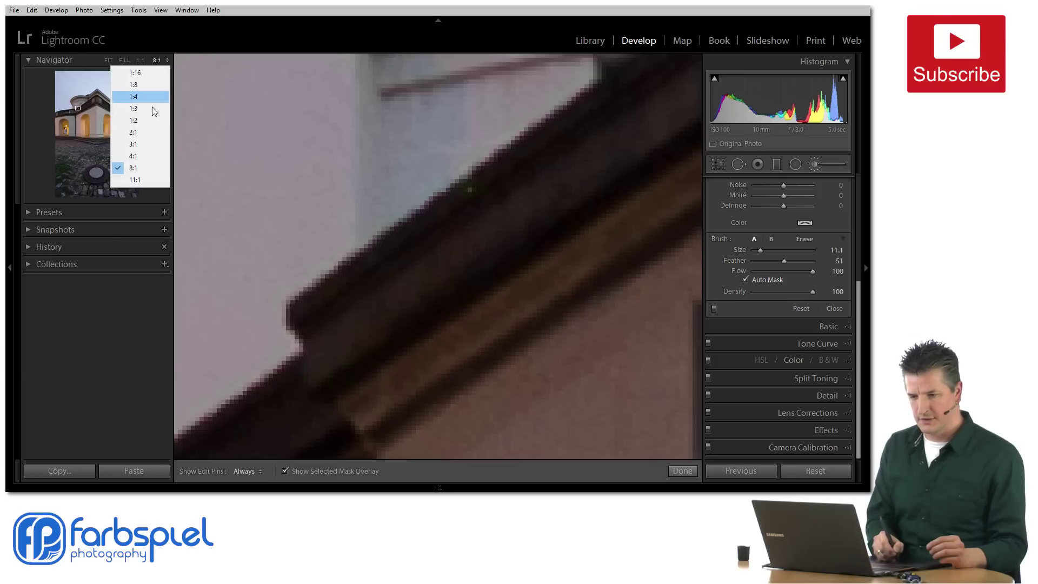
{"action": "left_click", "coordinate": [147, 132]}
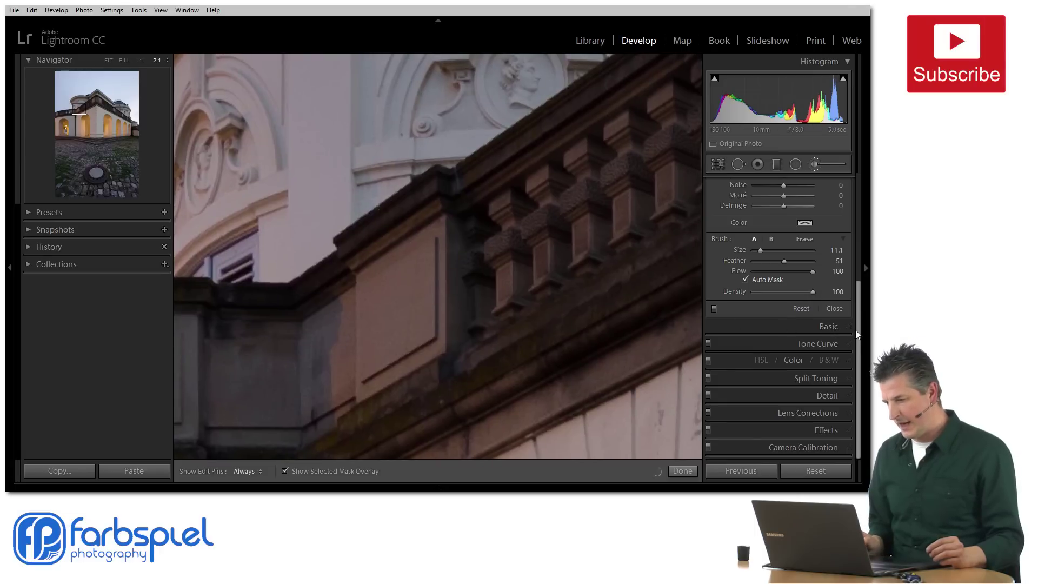
{"action": "left_click_drag", "start_coordinate": [857, 334], "coordinate": [857, 304]}
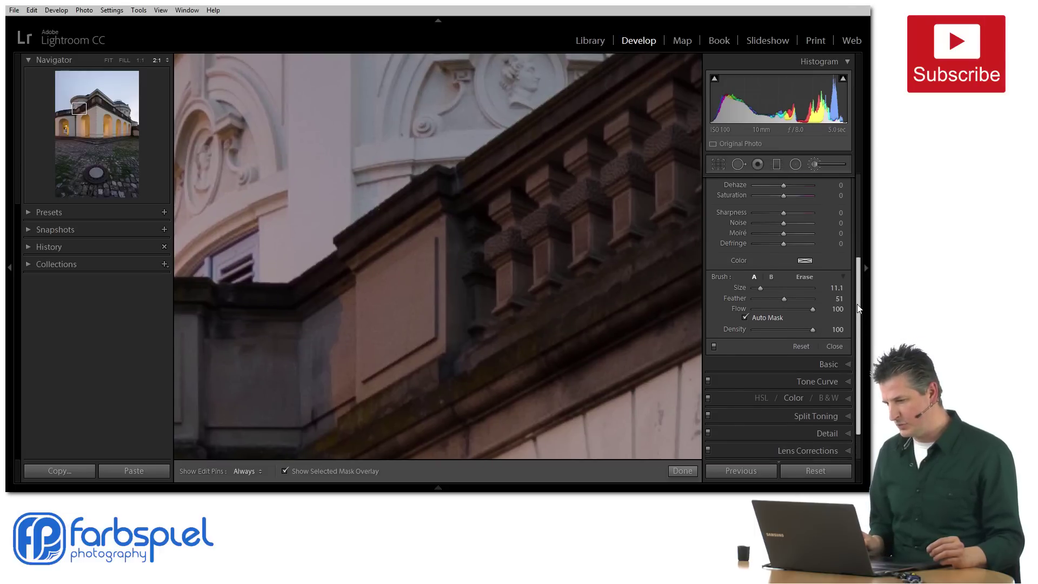
{"action": "left_click", "coordinate": [746, 326]}
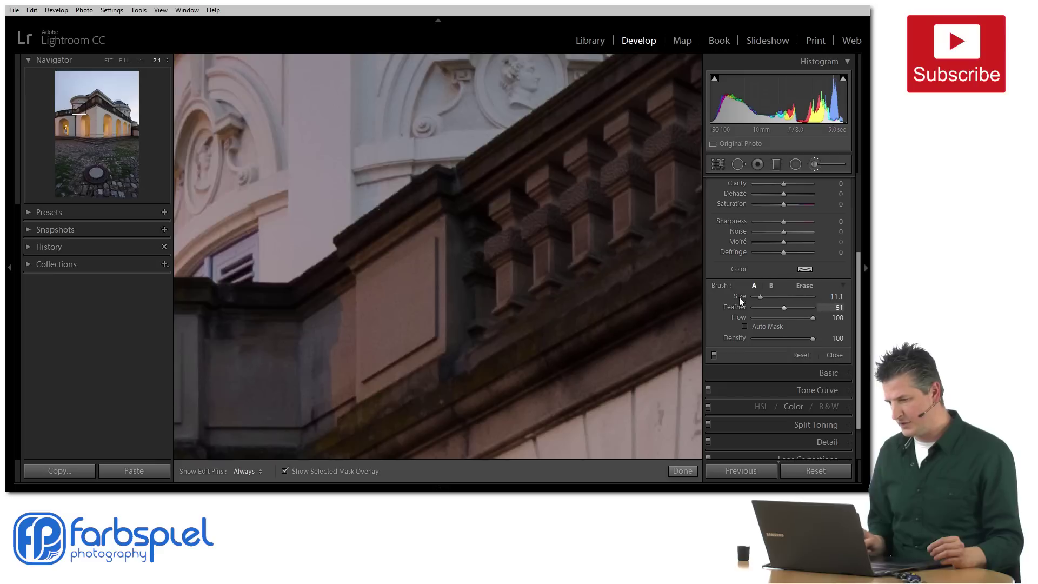
{"action": "left_click_drag", "start_coordinate": [759, 298], "coordinate": [761, 299]}
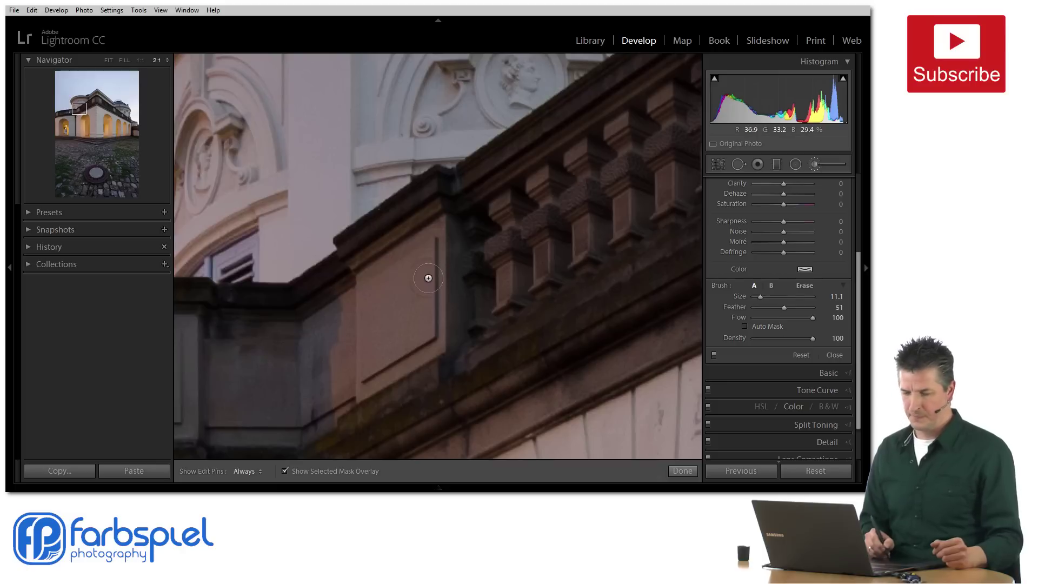
Step: Paint the mask from the cornice corner up the cornice to the pier
{"action": "mouse_move", "coordinate": [289, 295]}
{"action": "left_mouse_down"}
{"action": "mouse_move", "coordinate": [431, 185]}
{"action": "mouse_move", "coordinate": [504, 148]}
{"action": "left_mouse_up"}
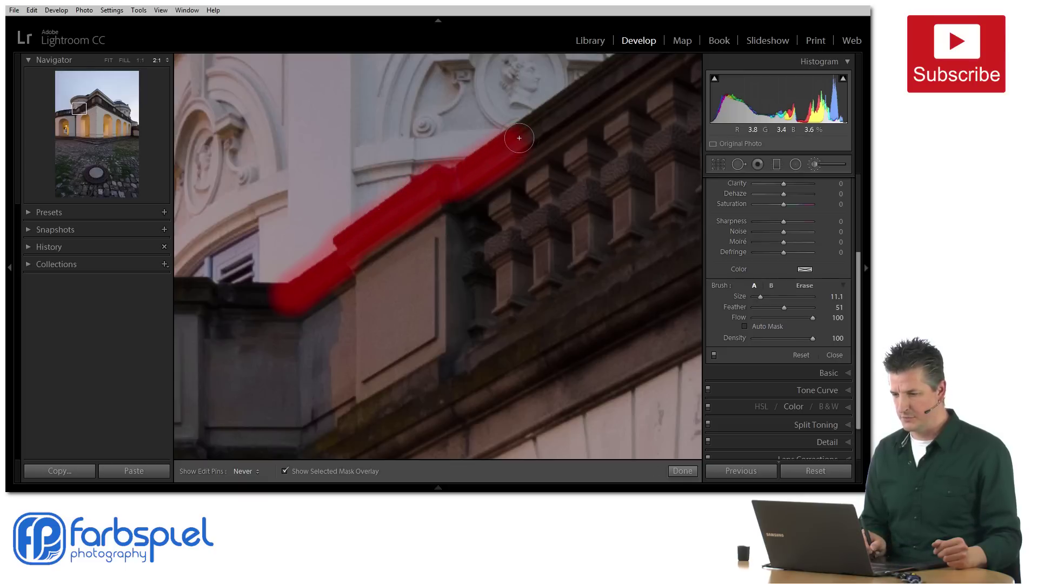
{"action": "mouse_move", "coordinate": [569, 103]}
{"action": "left_mouse_down"}
{"action": "mouse_move", "coordinate": [591, 128]}
{"action": "mouse_move", "coordinate": [491, 249]}
{"action": "mouse_move", "coordinate": [472, 235]}
{"action": "mouse_move", "coordinate": [466, 195]}
{"action": "mouse_move", "coordinate": [581, 112]}
{"action": "mouse_move", "coordinate": [578, 100]}
{"action": "left_mouse_up"}
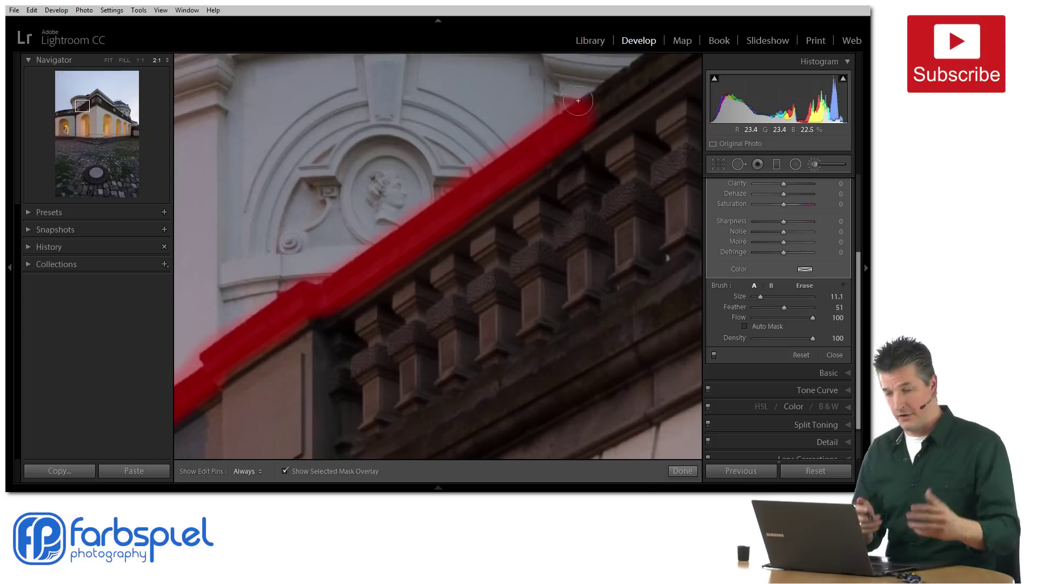
{"action": "left_click_drag", "start_coordinate": [596, 228], "coordinate": [460, 326]}
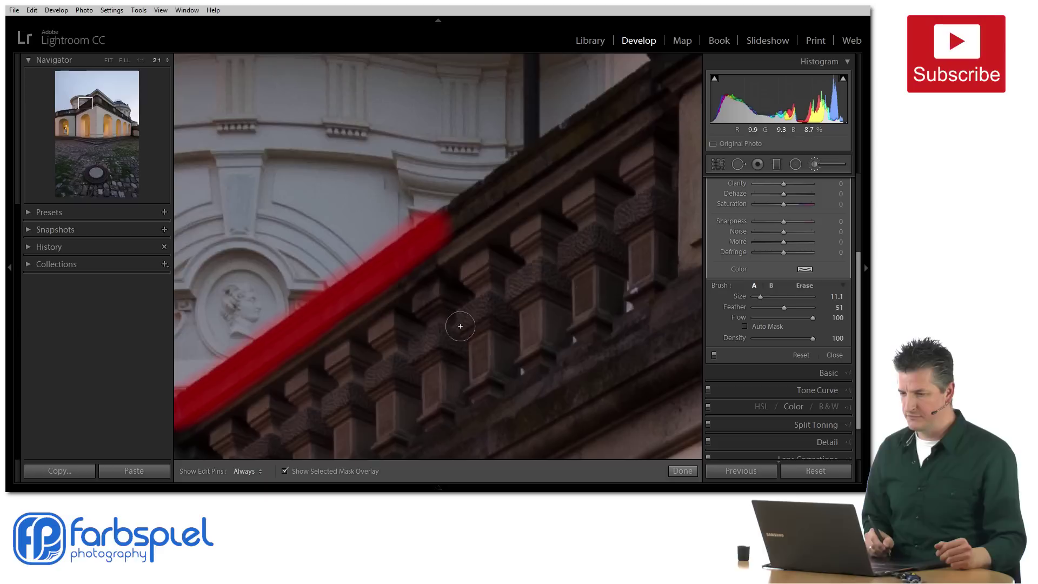
{"action": "left_click_drag", "start_coordinate": [440, 226], "coordinate": [619, 97]}
{"action": "left_click_drag", "start_coordinate": [530, 252], "coordinate": [437, 267]}
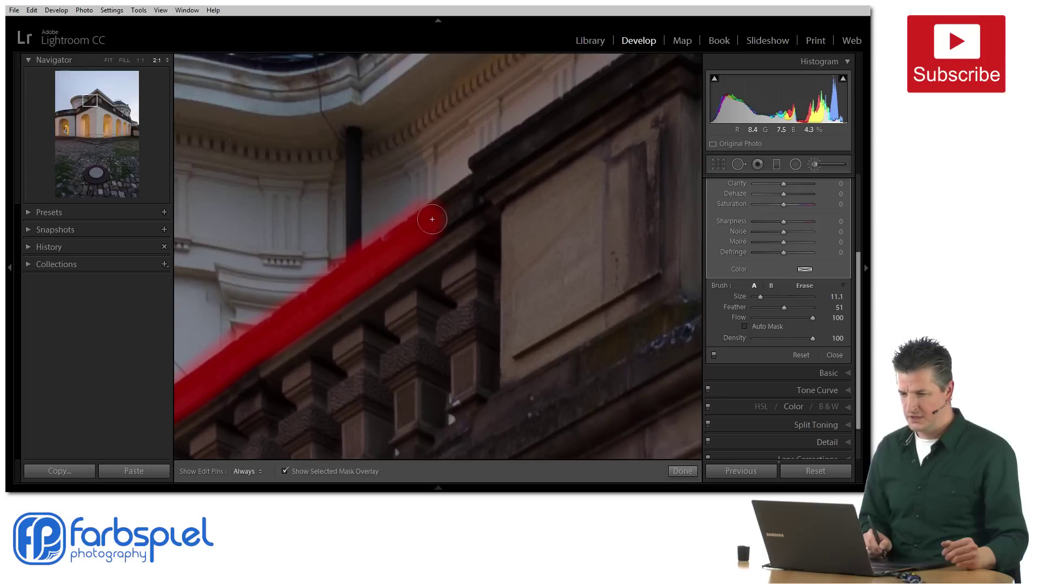
{"action": "mouse_move", "coordinate": [446, 209]}
{"action": "left_mouse_down"}
{"action": "mouse_move", "coordinate": [475, 189]}
{"action": "mouse_move", "coordinate": [498, 404]}
{"action": "left_mouse_up"}
Step: Continue the mask down the pier and wall edge, then back along the cornice
{"action": "scroll", "coordinate": [546, 173], "scroll_direction": "down", "scroll_amount": 5}
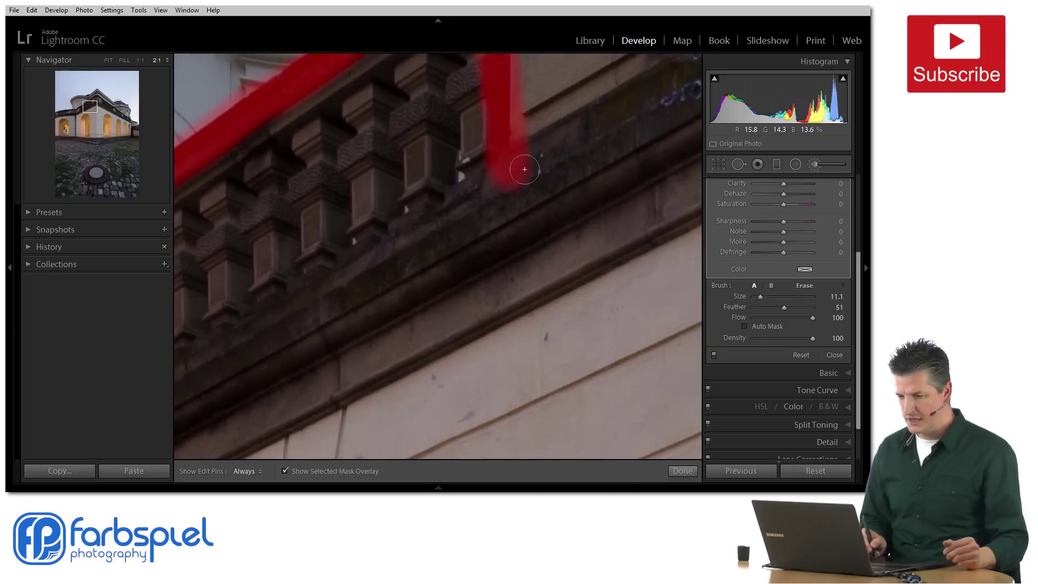
{"action": "left_click_drag", "start_coordinate": [519, 287], "coordinate": [457, 336]}
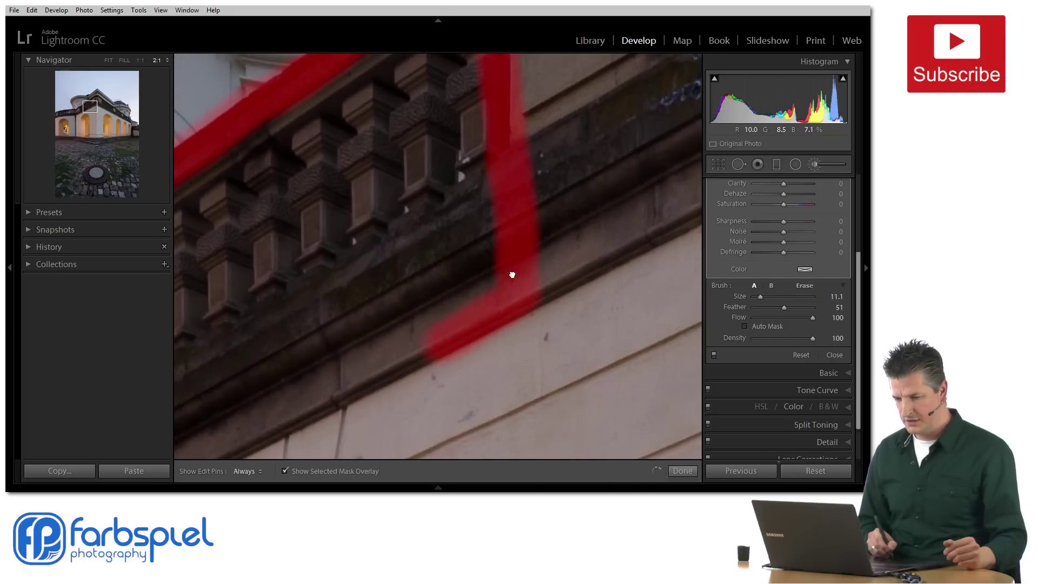
{"action": "left_click_drag", "start_coordinate": [511, 274], "coordinate": [505, 204]}
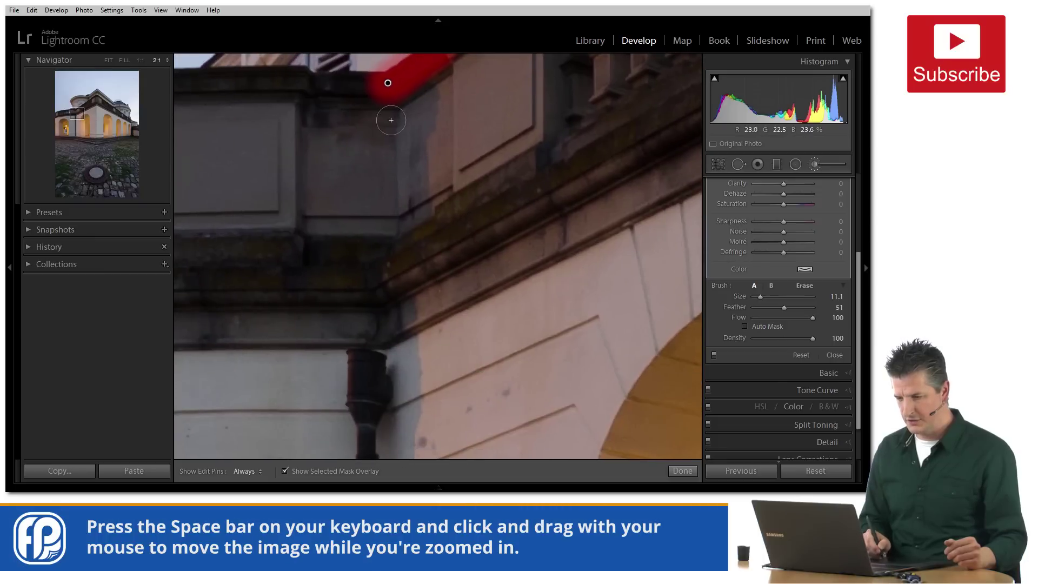
{"action": "mouse_move", "coordinate": [391, 114]}
{"action": "left_mouse_down"}
{"action": "mouse_move", "coordinate": [404, 267]}
{"action": "mouse_move", "coordinate": [394, 323]}
{"action": "left_mouse_up"}
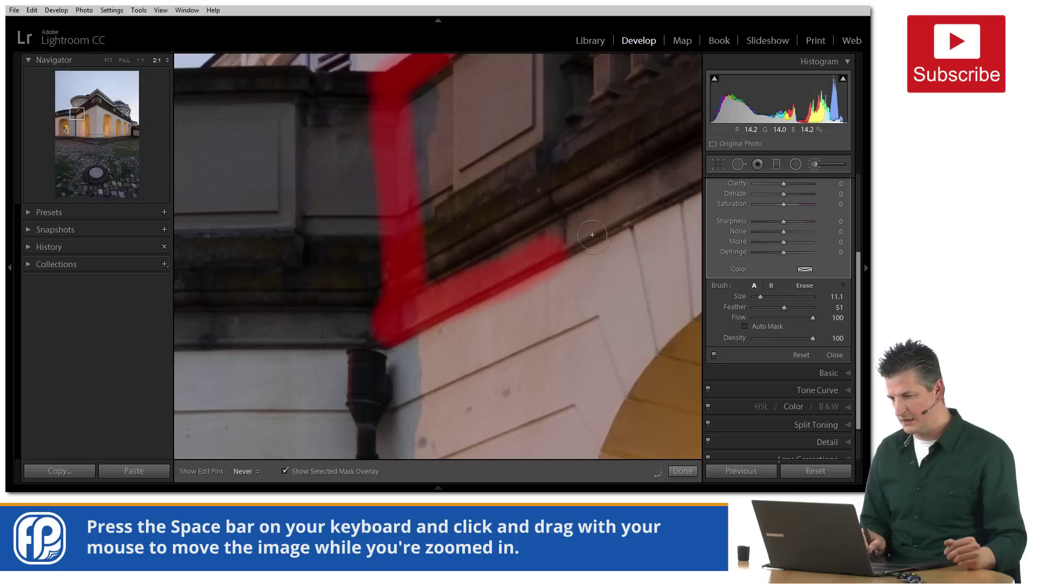
{"action": "left_click_drag", "start_coordinate": [592, 235], "coordinate": [664, 195]}
{"action": "mouse_move", "coordinate": [628, 276]}
{"action": "left_mouse_down"}
{"action": "mouse_move", "coordinate": [397, 394]}
{"action": "mouse_move", "coordinate": [380, 348]}
{"action": "left_mouse_up"}
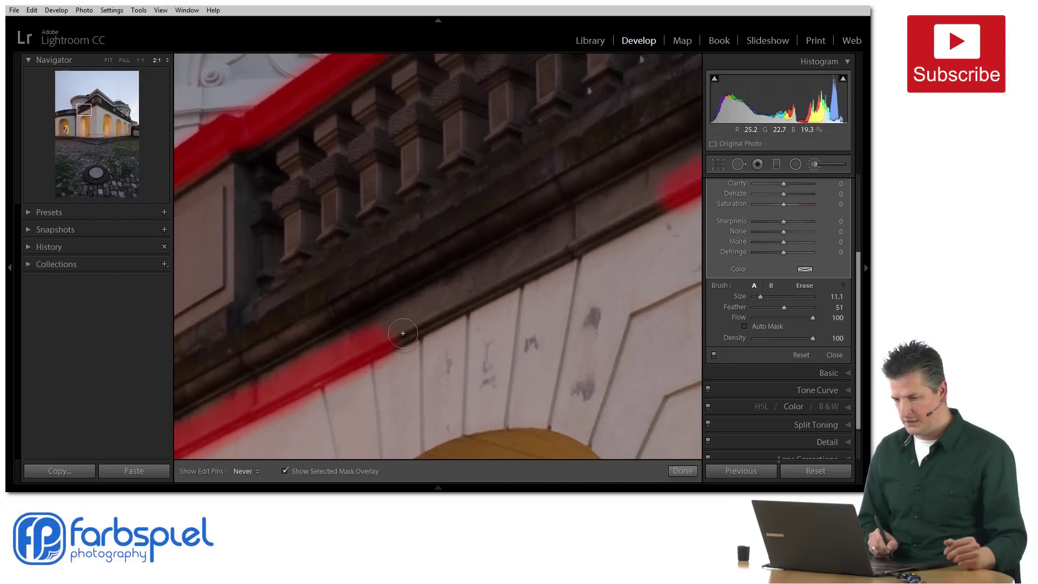
{"action": "left_click_drag", "start_coordinate": [466, 300], "coordinate": [494, 284]}
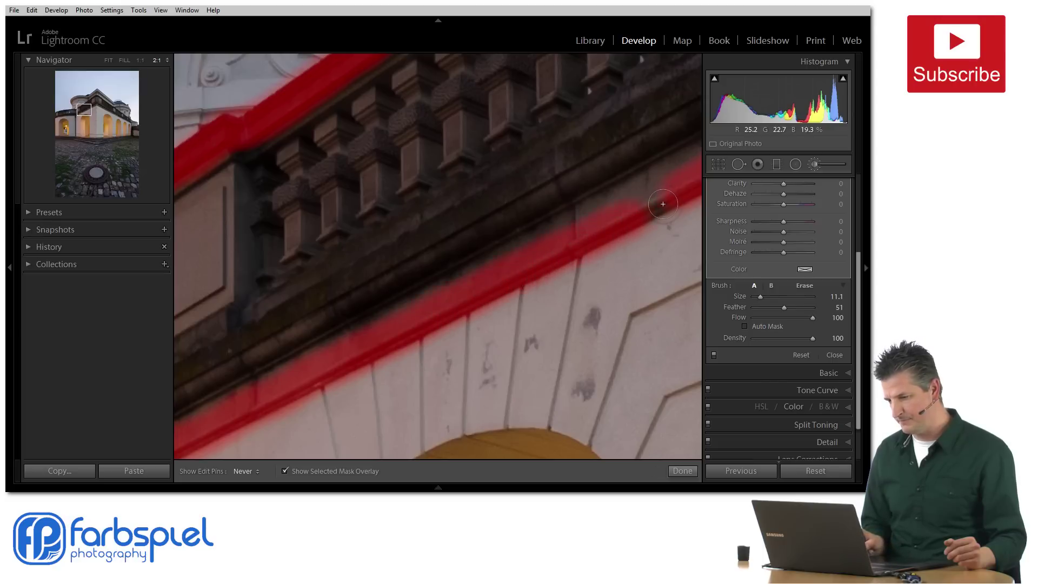
Step: At 1:1, paint over the balustrade blocks and dark lower band to fill the mask
{"action": "left_click", "coordinate": [141, 61]}
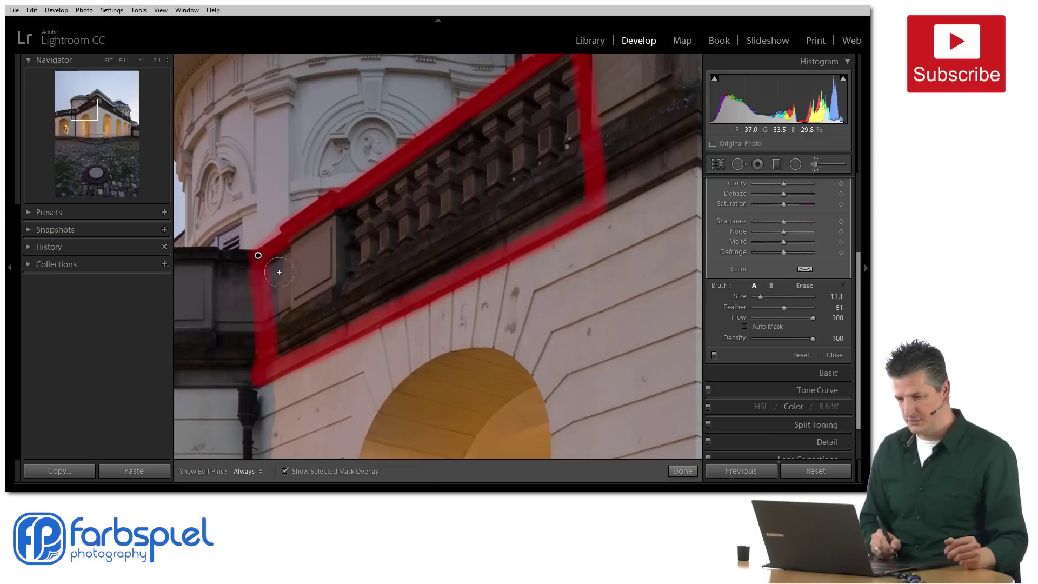
{"action": "left_click_drag", "start_coordinate": [406, 202], "coordinate": [373, 212]}
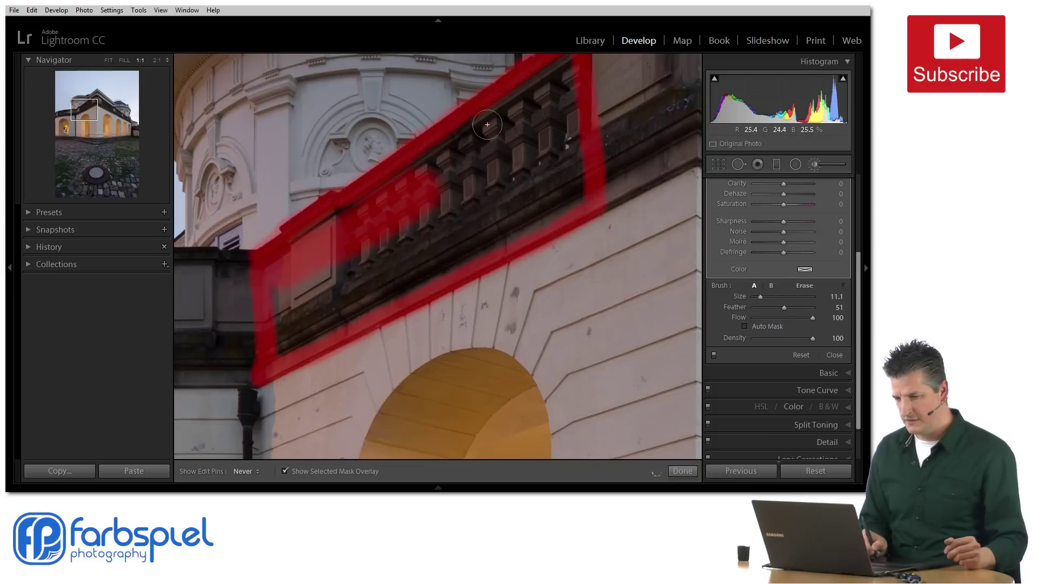
{"action": "left_click_drag", "start_coordinate": [487, 124], "coordinate": [553, 74]}
{"action": "mouse_move", "coordinate": [564, 130]}
{"action": "left_mouse_down"}
{"action": "mouse_move", "coordinate": [572, 183]}
{"action": "mouse_move", "coordinate": [563, 194]}
{"action": "mouse_move", "coordinate": [292, 332]}
{"action": "left_mouse_up"}
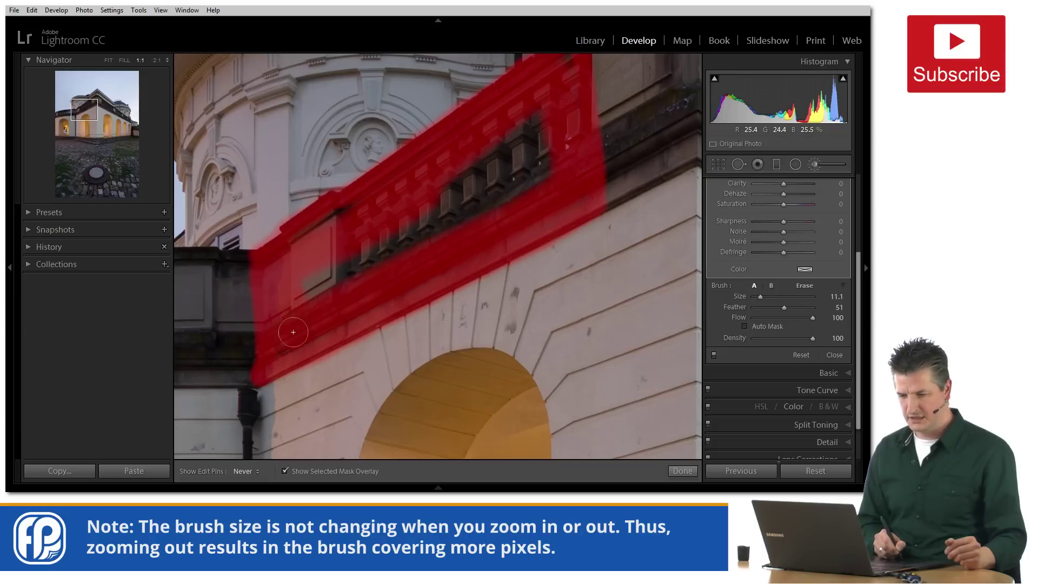
{"action": "left_click_drag", "start_coordinate": [308, 289], "coordinate": [314, 275]}
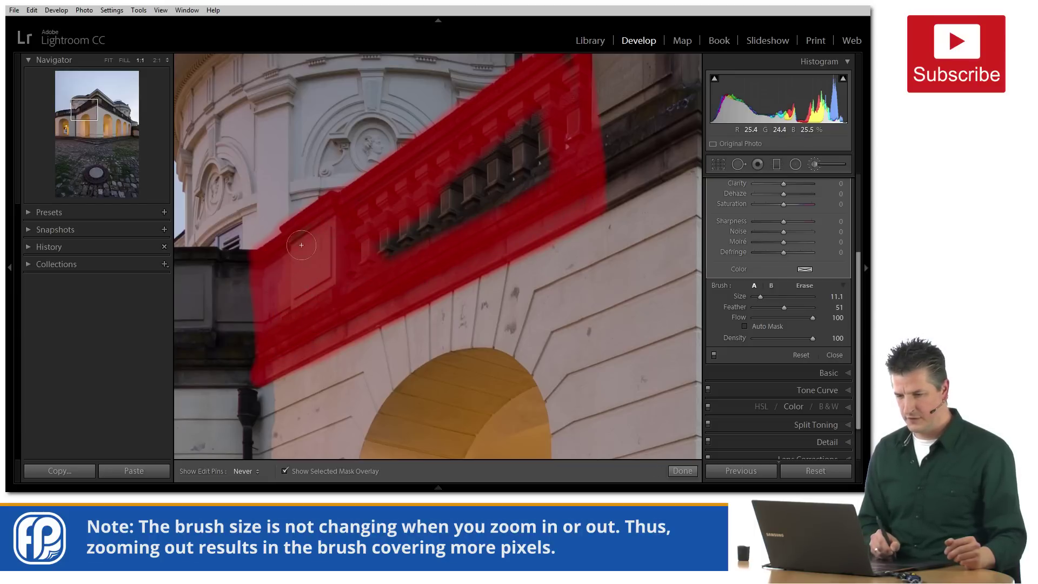
{"action": "left_click_drag", "start_coordinate": [396, 229], "coordinate": [422, 228]}
{"action": "mouse_move", "coordinate": [490, 198]}
{"action": "left_mouse_down"}
{"action": "mouse_move", "coordinate": [534, 179]}
{"action": "mouse_move", "coordinate": [526, 123]}
{"action": "mouse_move", "coordinate": [423, 207]}
{"action": "left_mouse_up"}
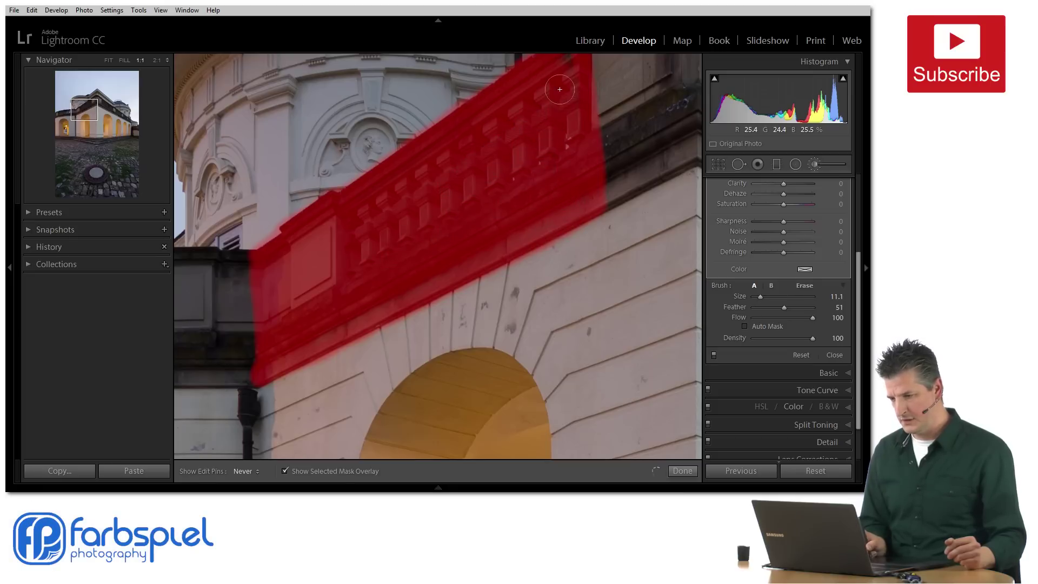
{"action": "left_click_drag", "start_coordinate": [587, 119], "coordinate": [607, 195]}
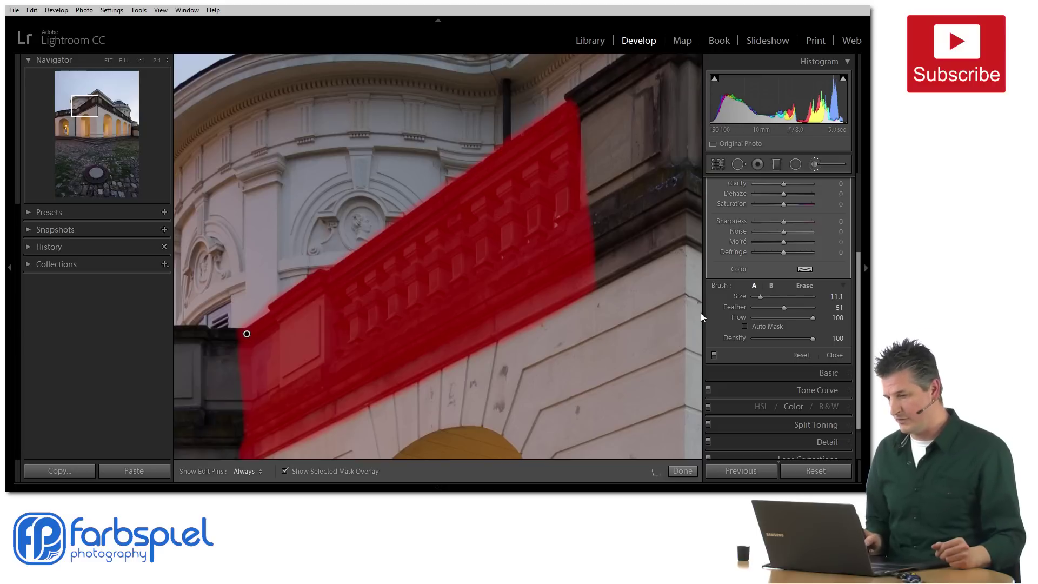
Step: Zoom to 2:1 and pan to the balustrade's left end
{"action": "left_click", "coordinate": [167, 60]}
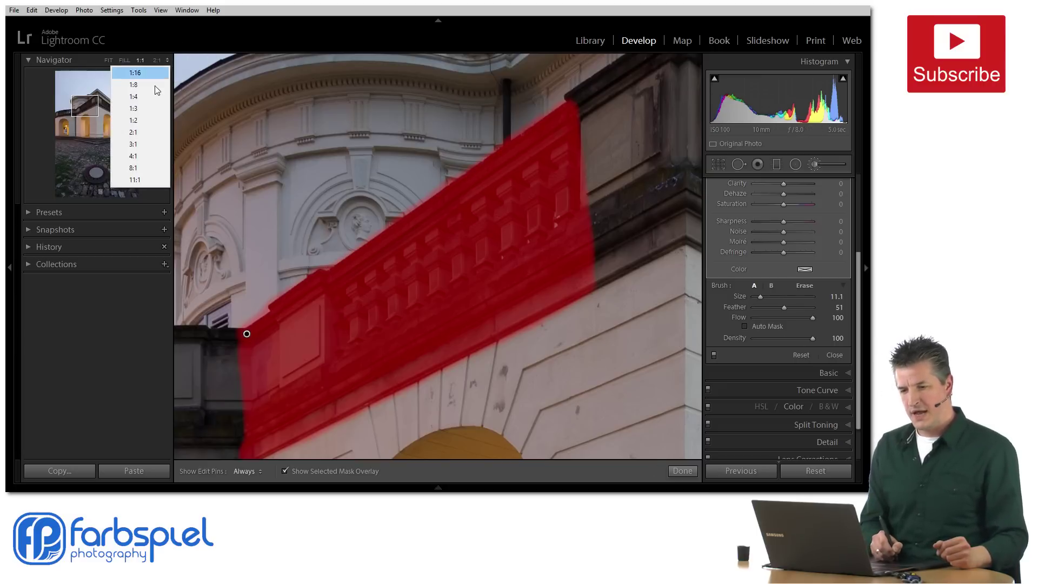
{"action": "left_click", "coordinate": [140, 134]}
{"action": "left_click_drag", "start_coordinate": [352, 330], "coordinate": [630, 209]}
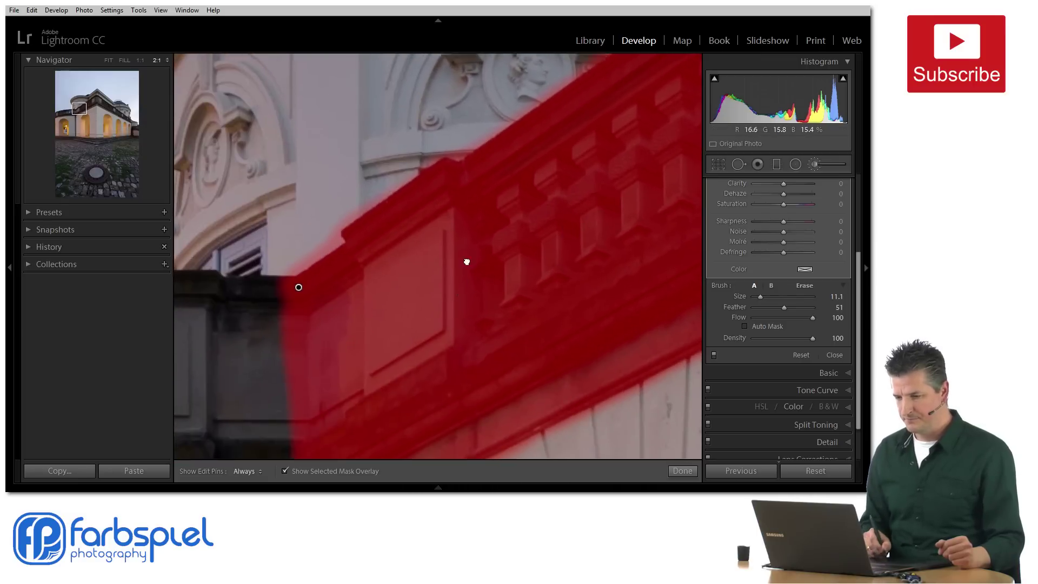
{"action": "left_click_drag", "start_coordinate": [465, 262], "coordinate": [652, 276]}
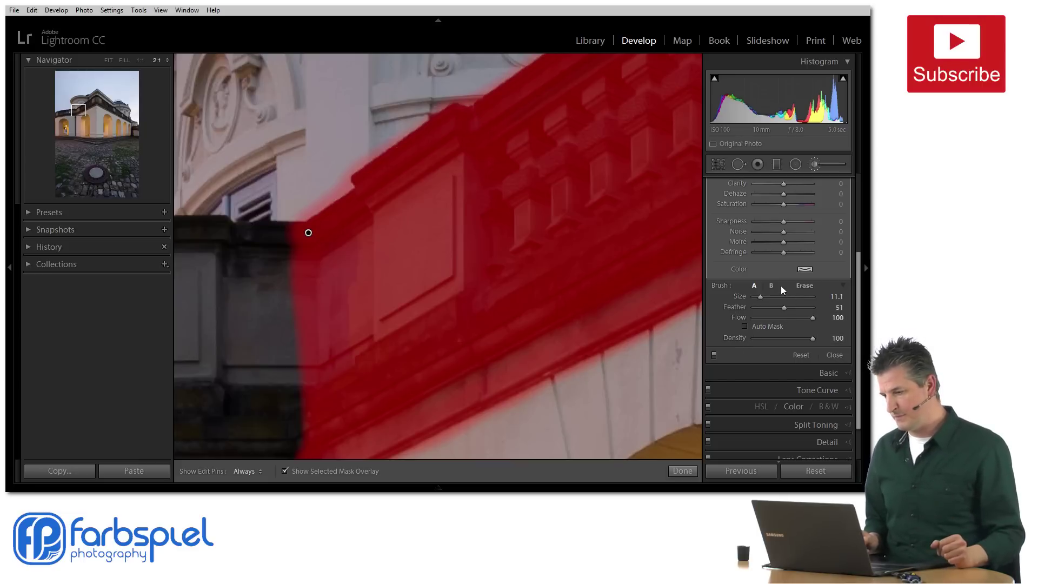
Step: Switch the brush to Erase with Auto Mask on and size 10.2
{"action": "left_click", "coordinate": [803, 284]}
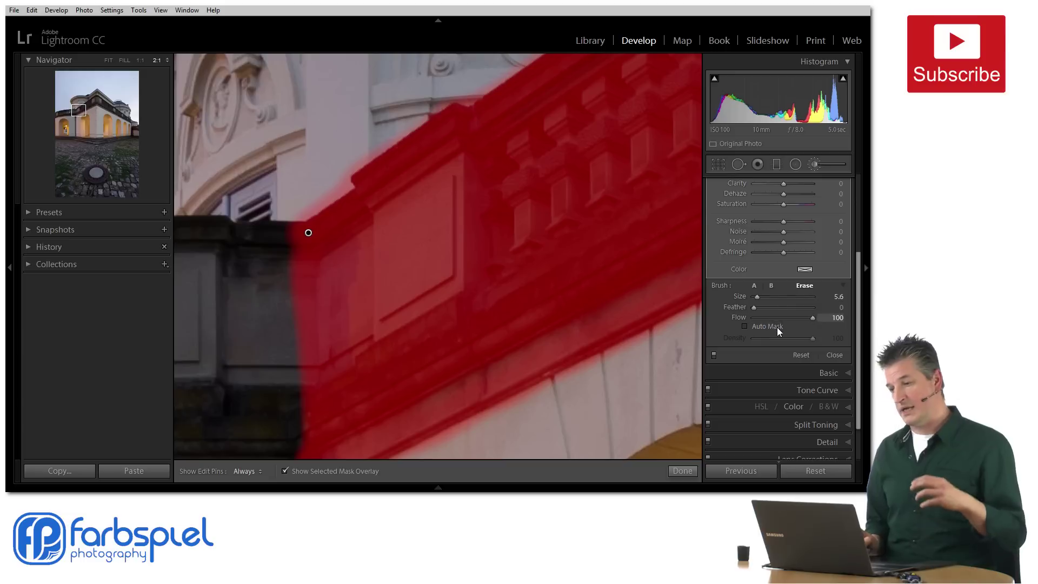
{"action": "left_click", "coordinate": [745, 326]}
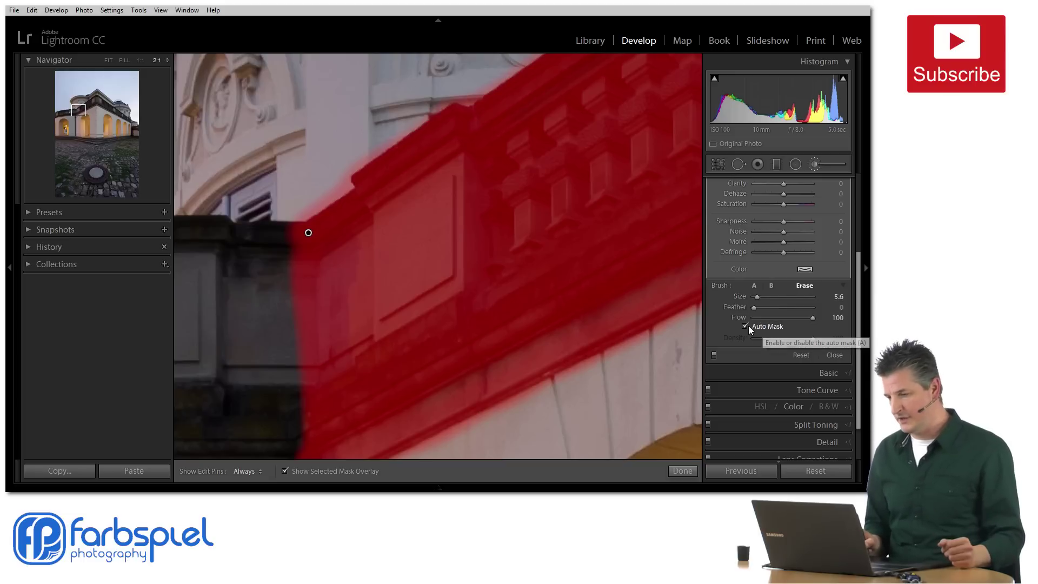
{"action": "mouse_move", "coordinate": [757, 296]}
{"action": "left_mouse_down"}
{"action": "mouse_move", "coordinate": [753, 311]}
{"action": "mouse_move", "coordinate": [784, 310]}
{"action": "left_mouse_up"}
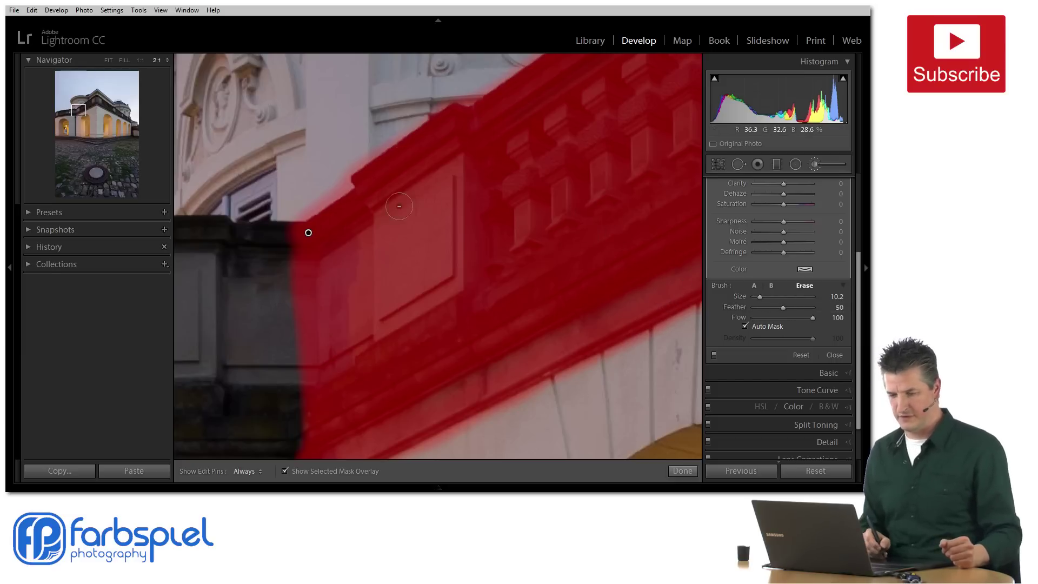
{"action": "left_click_drag", "start_coordinate": [440, 203], "coordinate": [403, 292]}
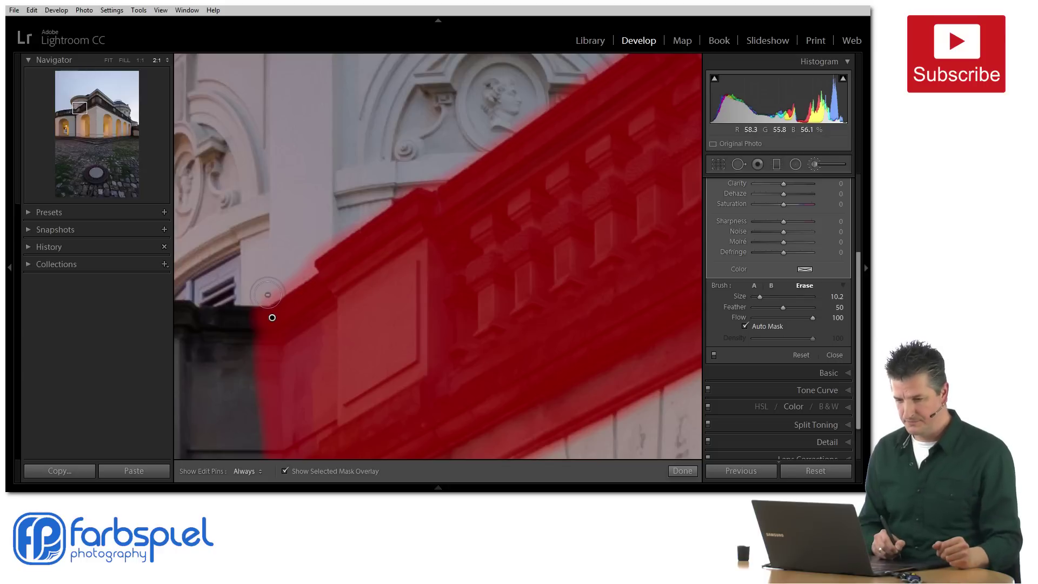
{"action": "key", "text": "h"}
{"action": "key", "text": "h"}
{"action": "key", "text": "h"}
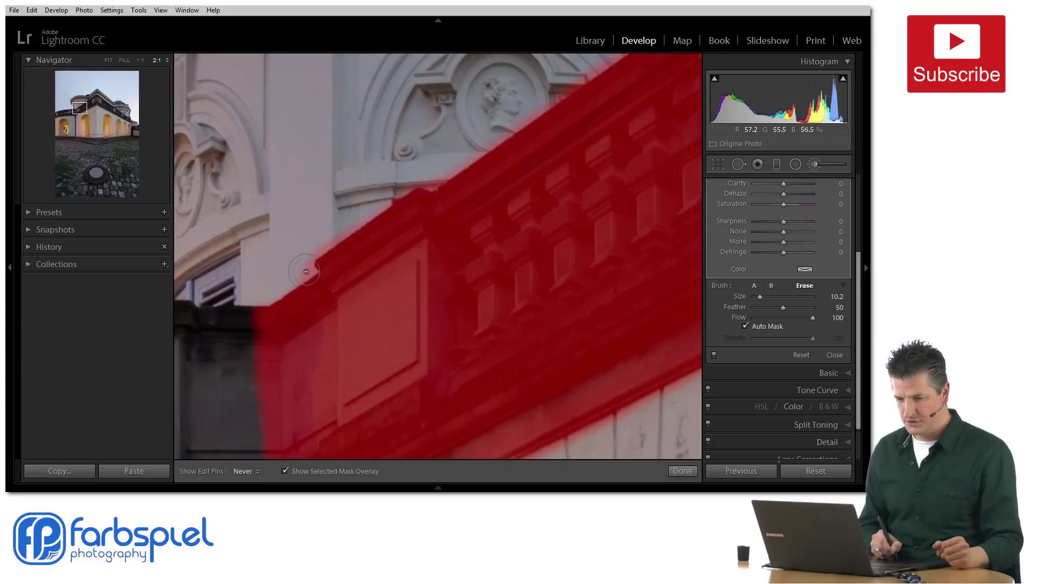
{"action": "key", "text": "h"}
{"action": "key", "text": "h"}
{"action": "key", "text": "h"}
{"action": "key", "text": "h"}
{"action": "key", "text": "h"}
{"action": "key", "text": "h"}
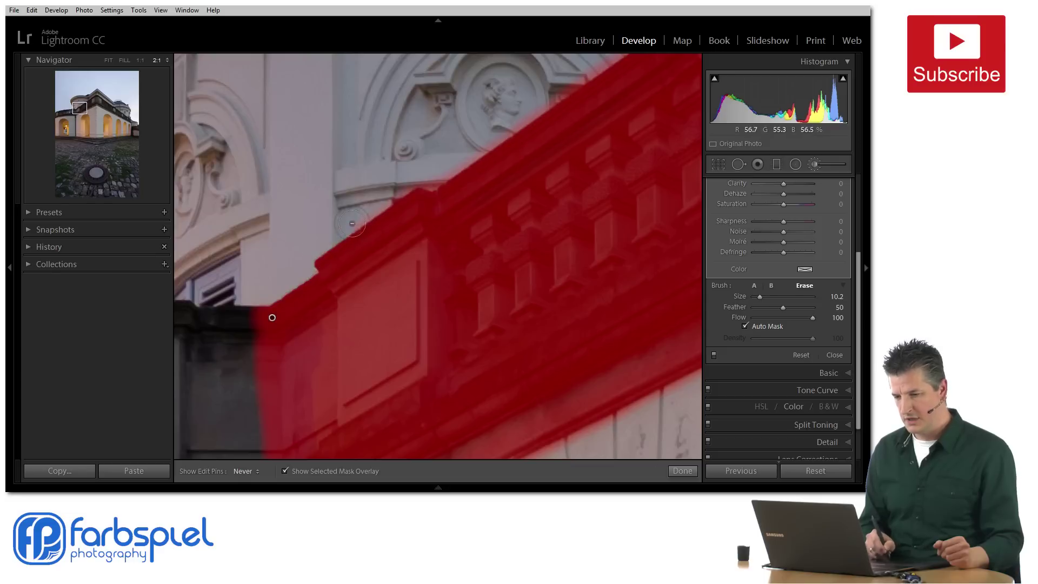
{"action": "key", "text": "h"}
{"action": "key", "text": "h"}
{"action": "key", "text": "h"}
{"action": "key", "text": "h"}
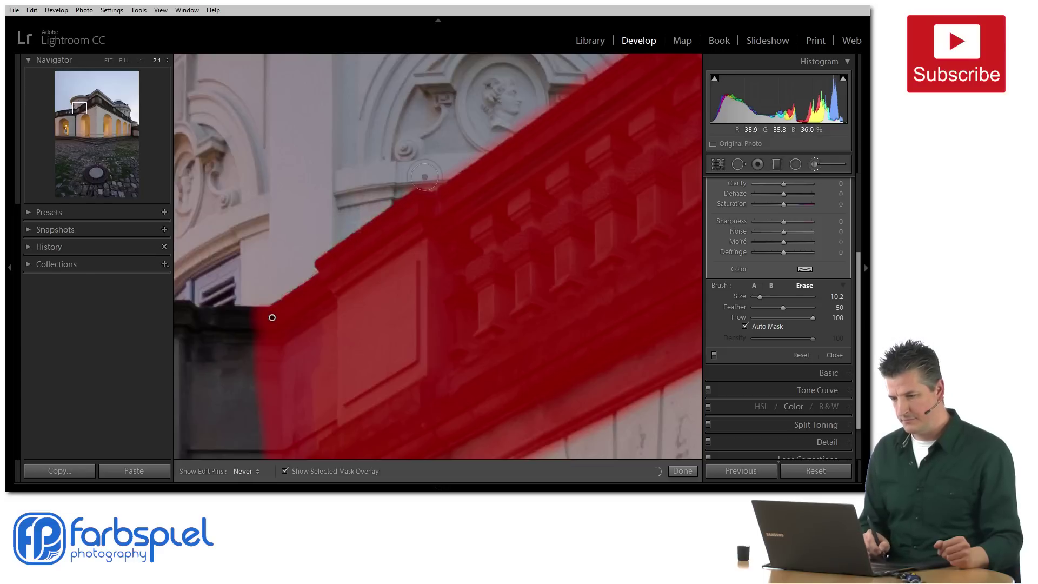
{"action": "key", "text": "h"}
{"action": "key", "text": "h"}
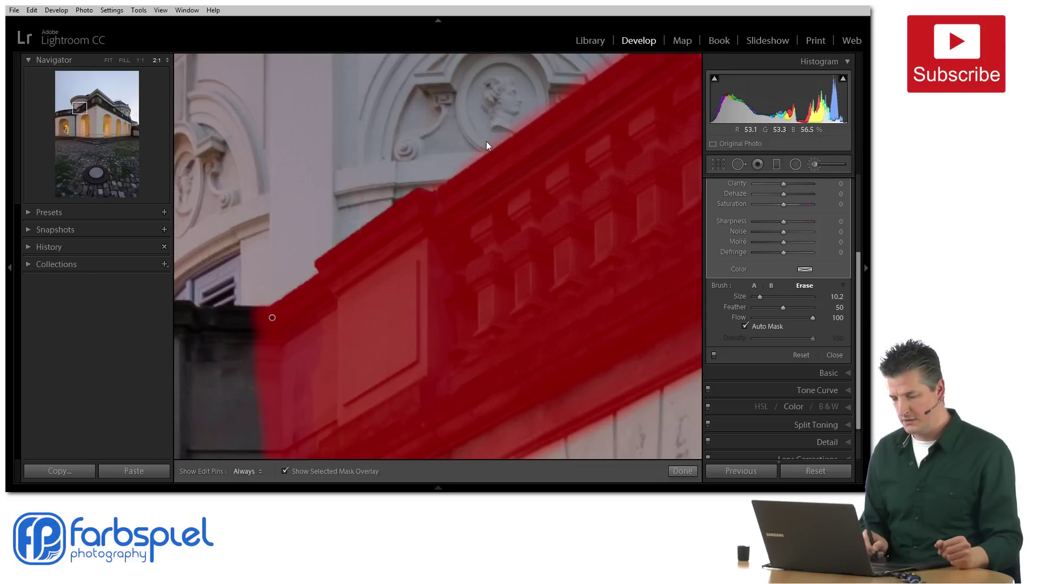
{"action": "left_click_drag", "start_coordinate": [540, 205], "coordinate": [438, 308]}
{"action": "key", "text": "h"}
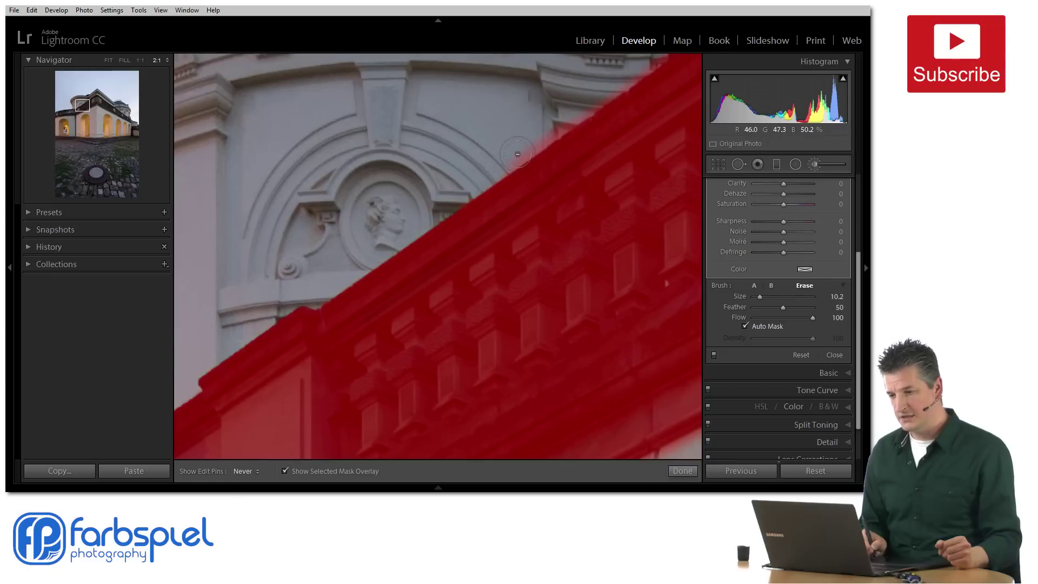
{"action": "key", "text": "h"}
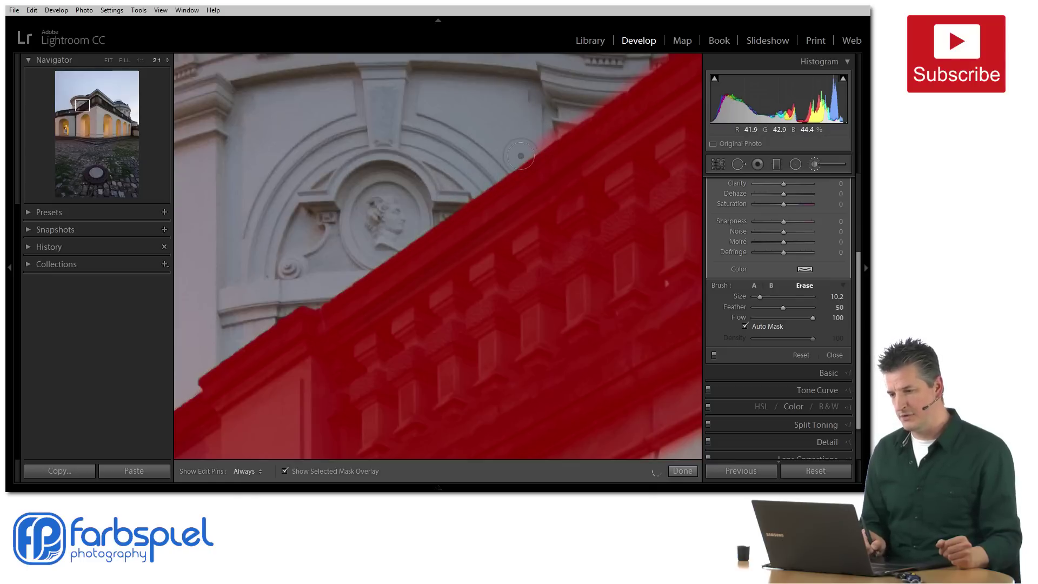
{"action": "left_click_drag", "start_coordinate": [523, 220], "coordinate": [399, 297]}
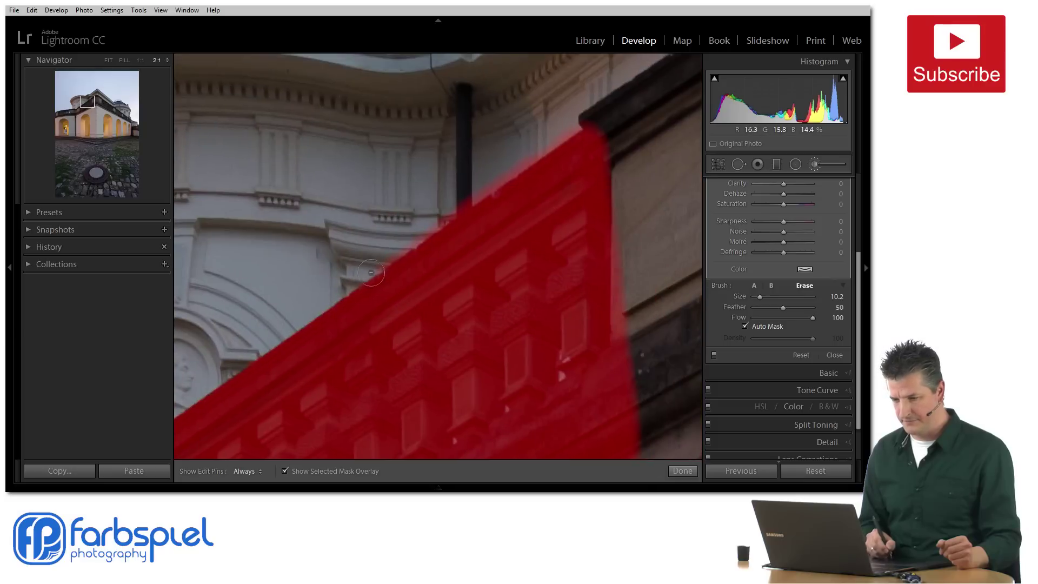
{"action": "left_click_drag", "start_coordinate": [444, 213], "coordinate": [526, 164]}
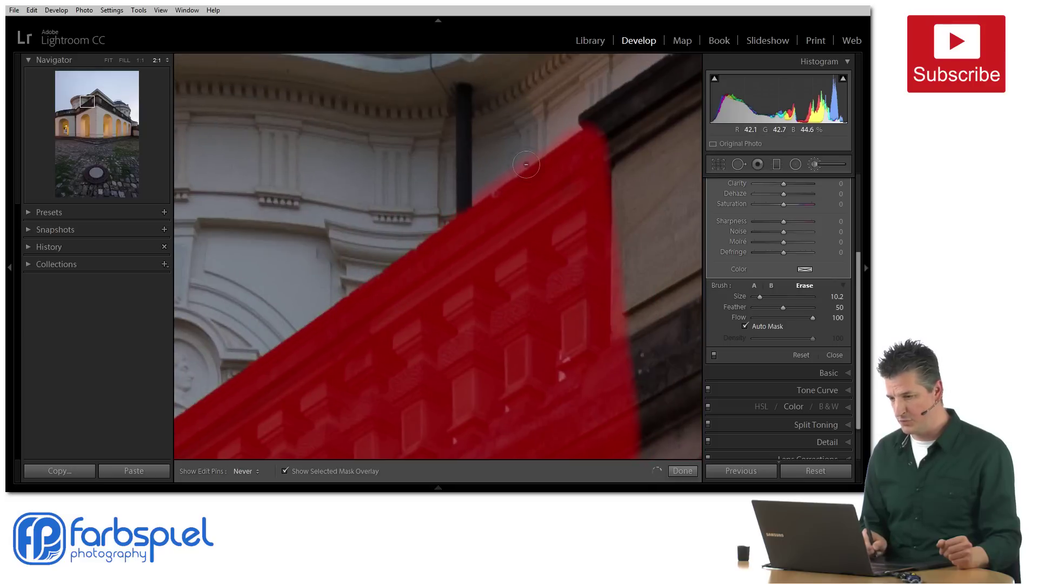
{"action": "key", "text": "h"}
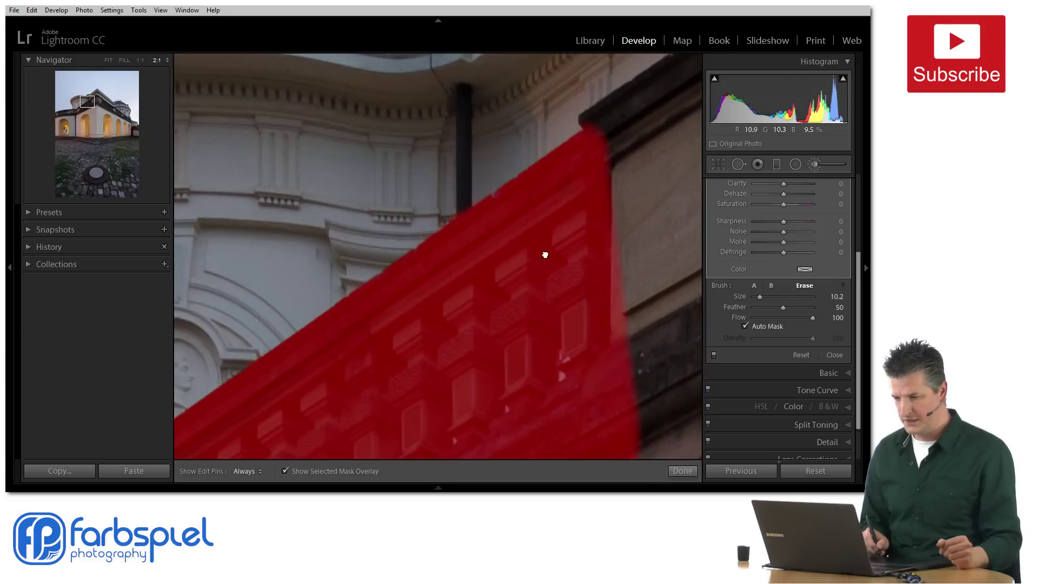
{"action": "left_click_drag", "start_coordinate": [475, 349], "coordinate": [598, 167]}
{"action": "mouse_move", "coordinate": [524, 274]}
{"action": "left_mouse_down"}
{"action": "mouse_move", "coordinate": [511, 248]}
{"action": "mouse_move", "coordinate": [593, 181]}
{"action": "mouse_move", "coordinate": [591, 159]}
{"action": "left_mouse_up"}
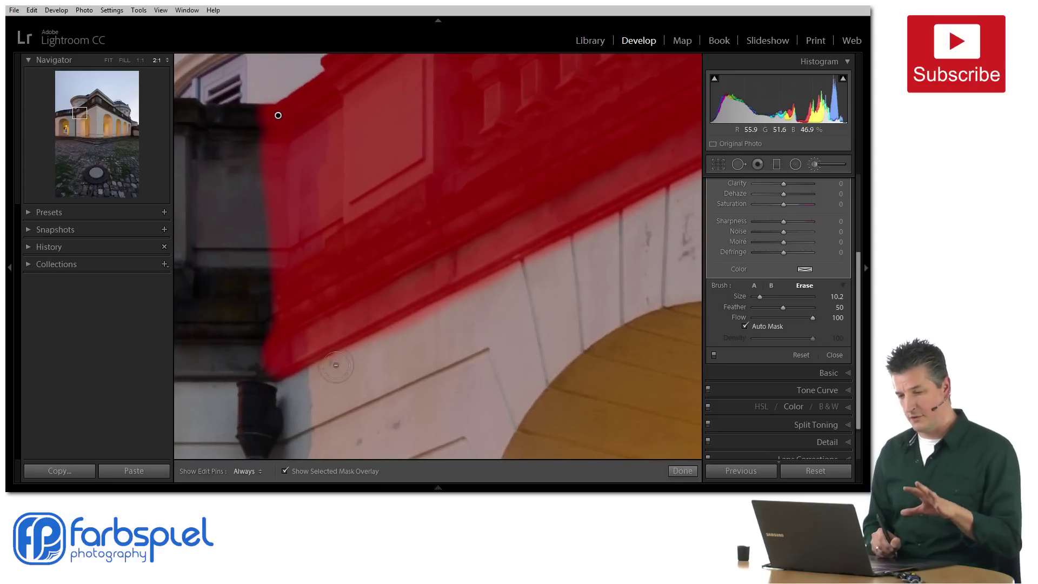
{"action": "key", "text": "h"}
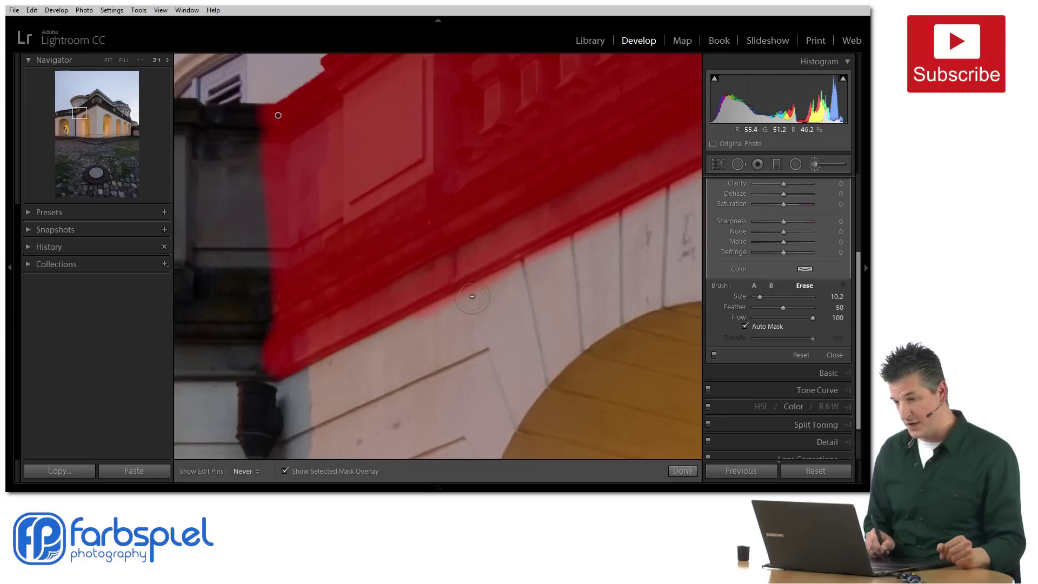
{"action": "key", "text": "h"}
{"action": "left_click_drag", "start_coordinate": [487, 318], "coordinate": [364, 378]}
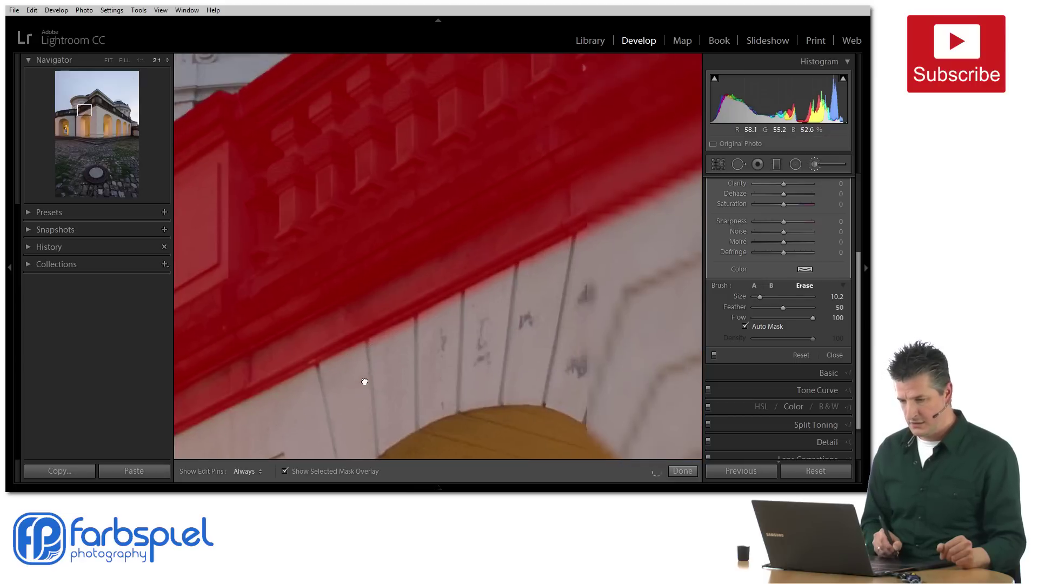
{"action": "key", "text": "h"}
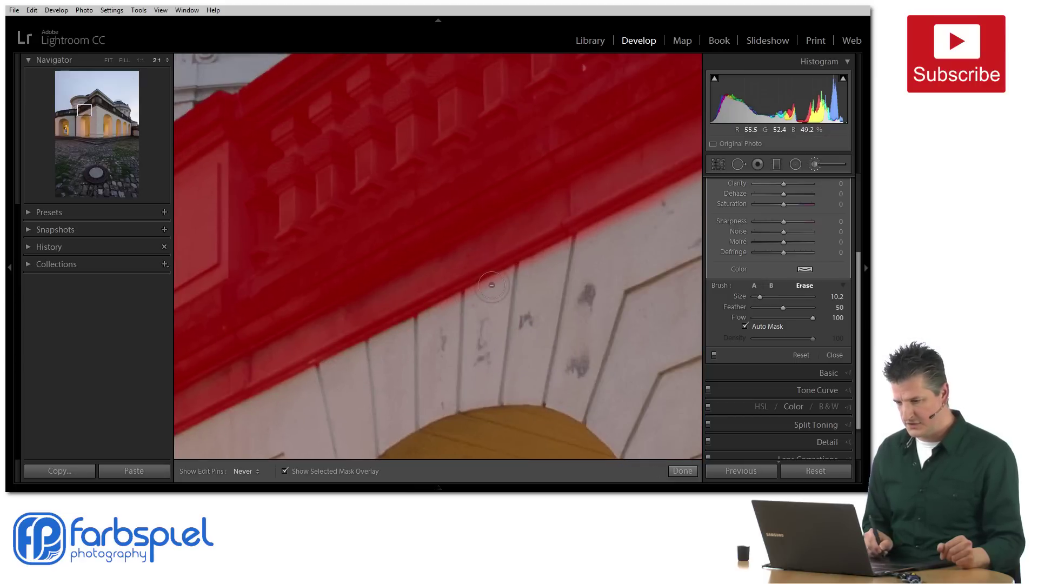
{"action": "key", "text": "h"}
{"action": "left_click_drag", "start_coordinate": [599, 268], "coordinate": [440, 356]}
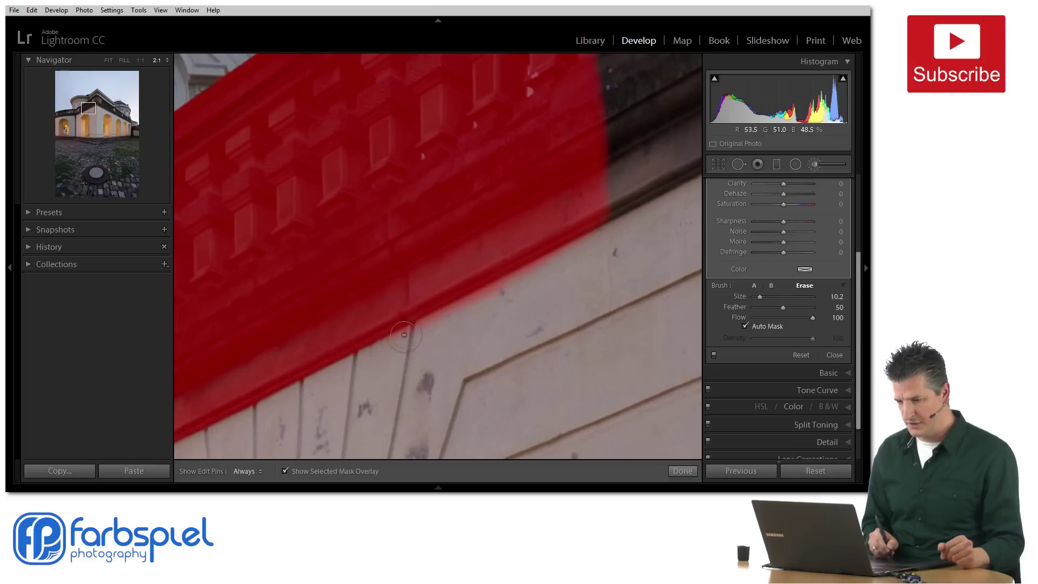
{"action": "key", "text": "h"}
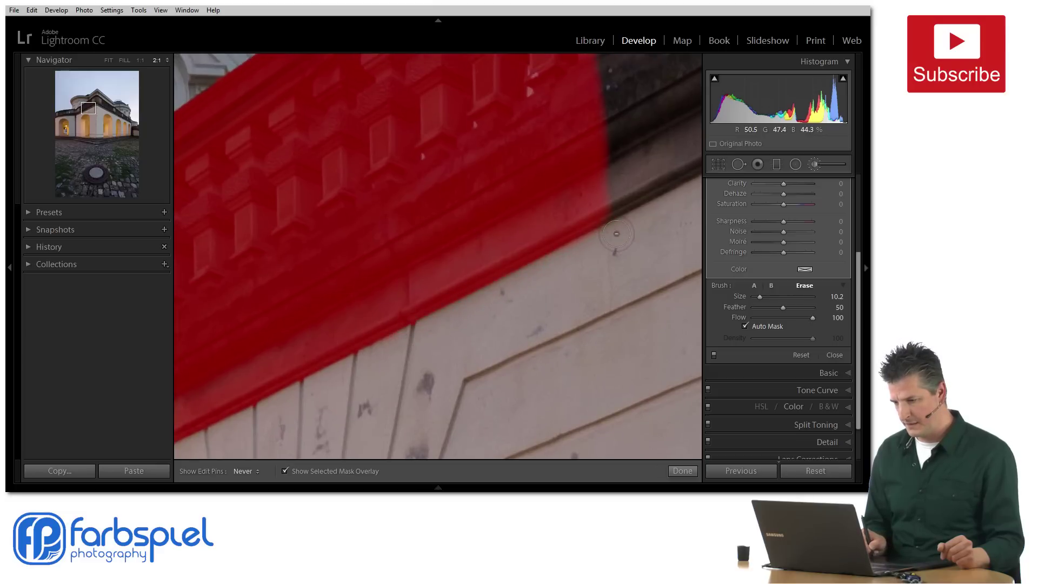
{"action": "key", "text": "h"}
{"action": "left_click_drag", "start_coordinate": [516, 308], "coordinate": [667, 229]}
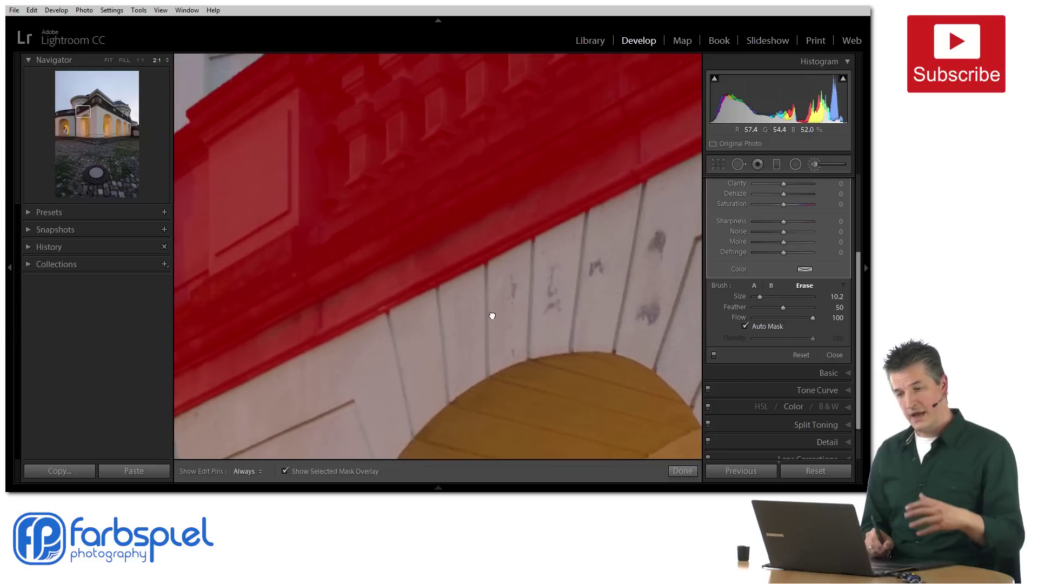
{"action": "left_click_drag", "start_coordinate": [492, 315], "coordinate": [599, 258]}
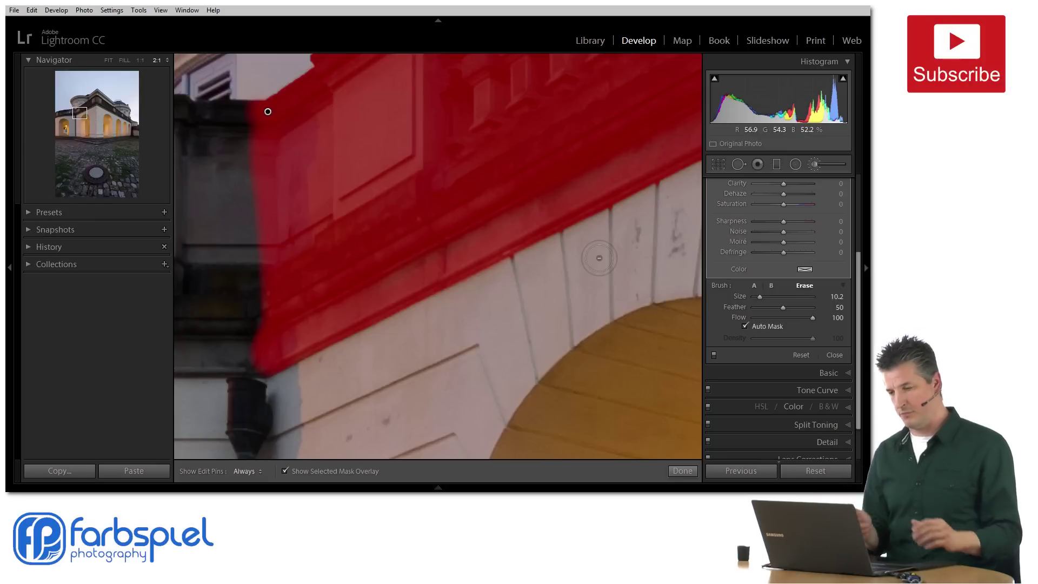
{"action": "mouse_move", "coordinate": [638, 249]}
{"action": "left_mouse_down"}
{"action": "mouse_move", "coordinate": [528, 294]}
{"action": "mouse_move", "coordinate": [470, 296]}
{"action": "left_mouse_up"}
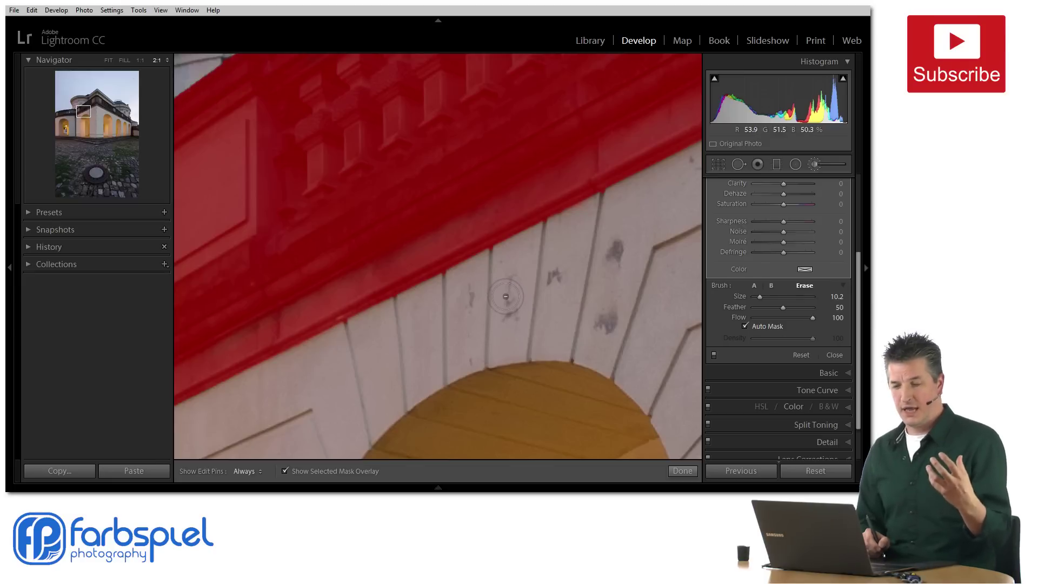
Step: Turn off Auto Mask and shrink the eraser to size 4.7, toggling the edit pins
{"action": "left_click", "coordinate": [747, 327]}
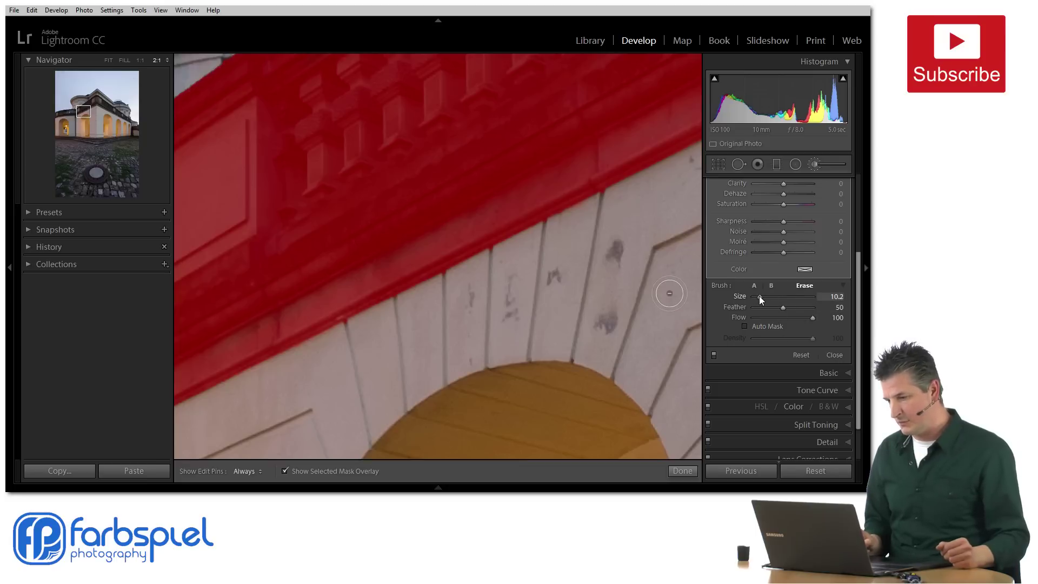
{"action": "mouse_move", "coordinate": [759, 296]}
{"action": "left_mouse_down"}
{"action": "mouse_move", "coordinate": [773, 307]}
{"action": "mouse_move", "coordinate": [754, 307]}
{"action": "left_mouse_up"}
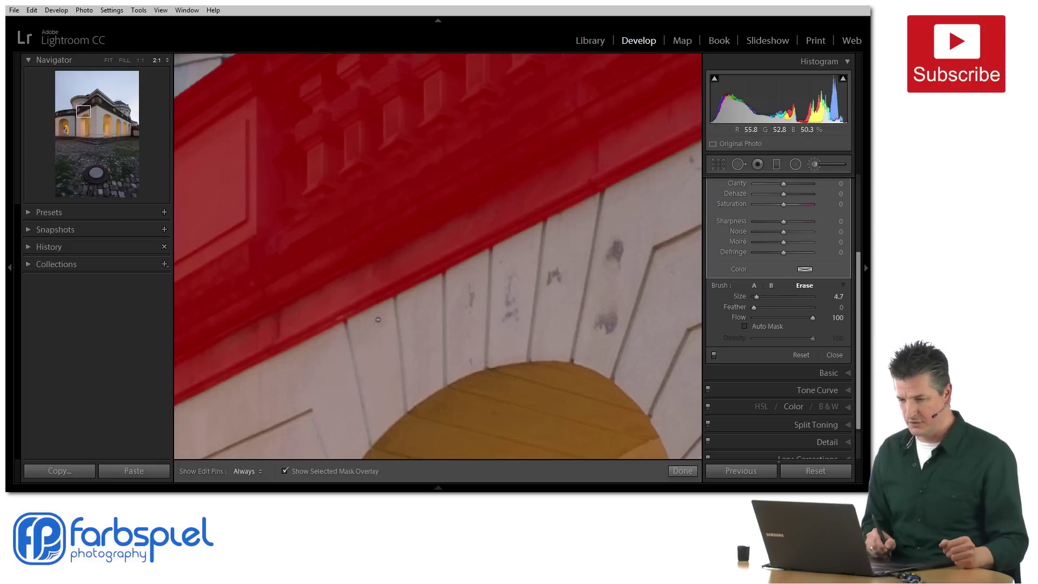
{"action": "key", "text": "h"}
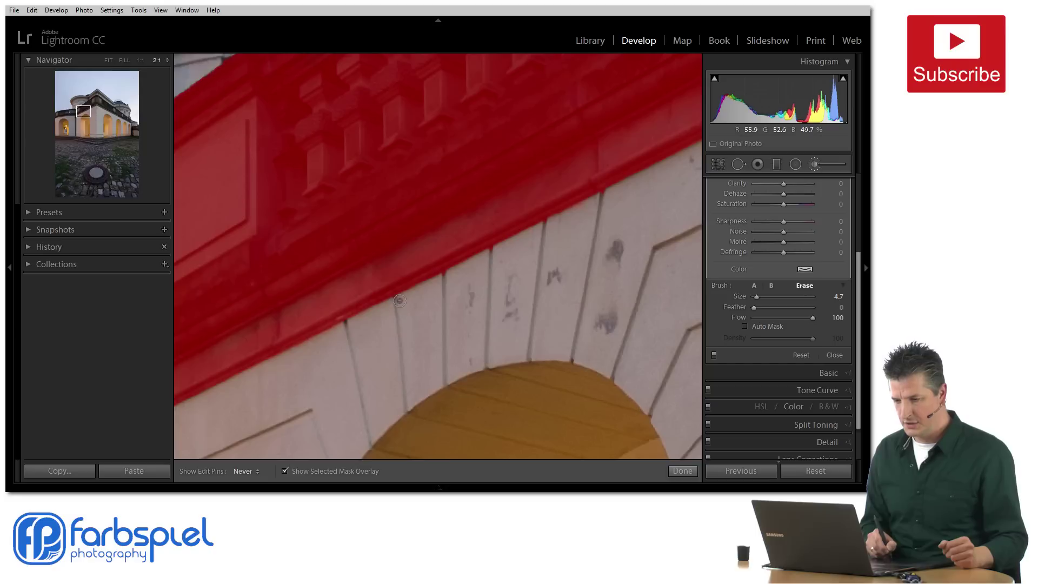
{"action": "key", "text": "h"}
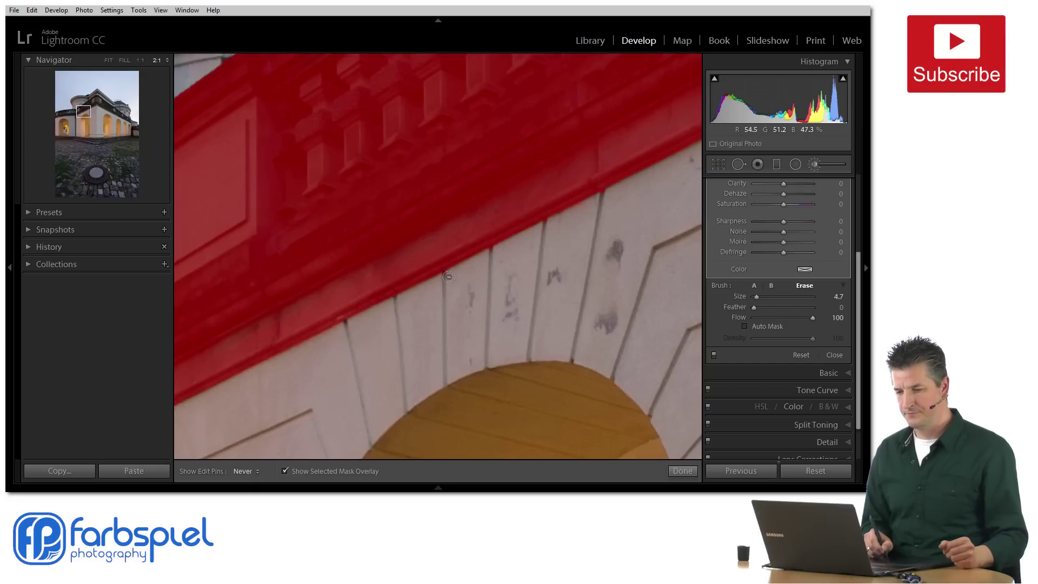
{"action": "key", "text": "h"}
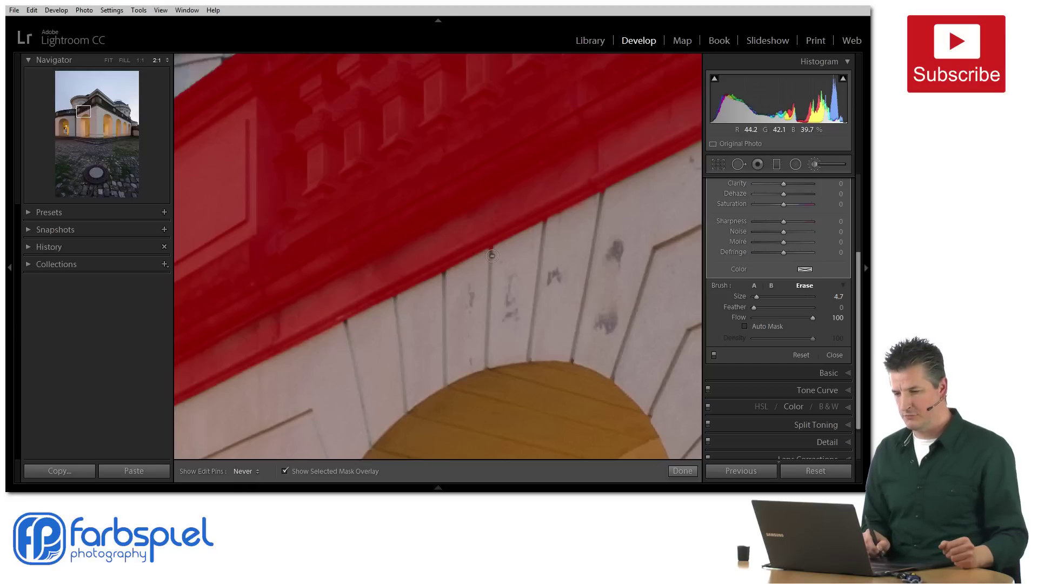
{"action": "key", "text": "h"}
{"action": "key", "text": "h"}
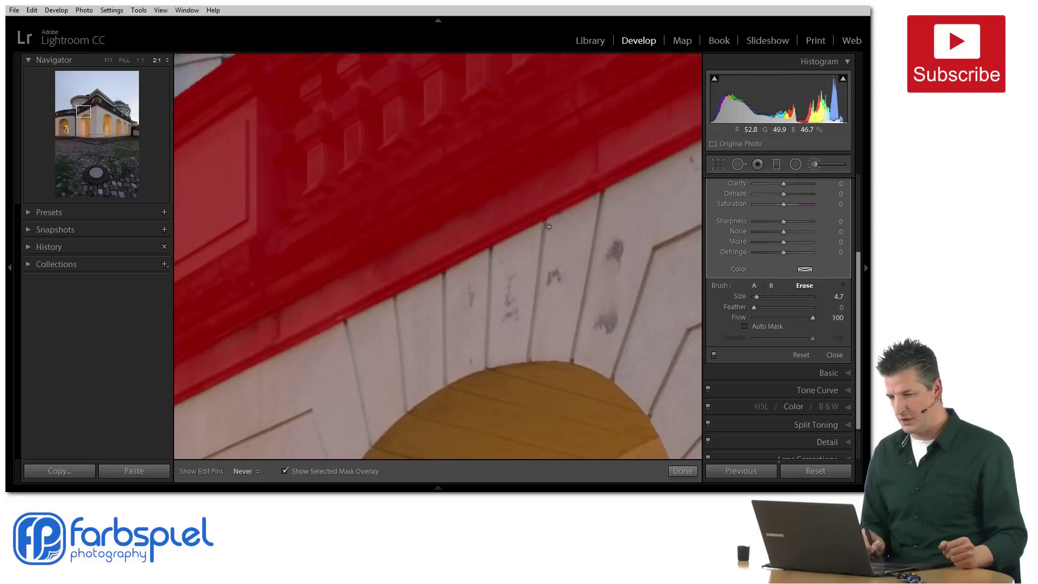
{"action": "key", "text": "h"}
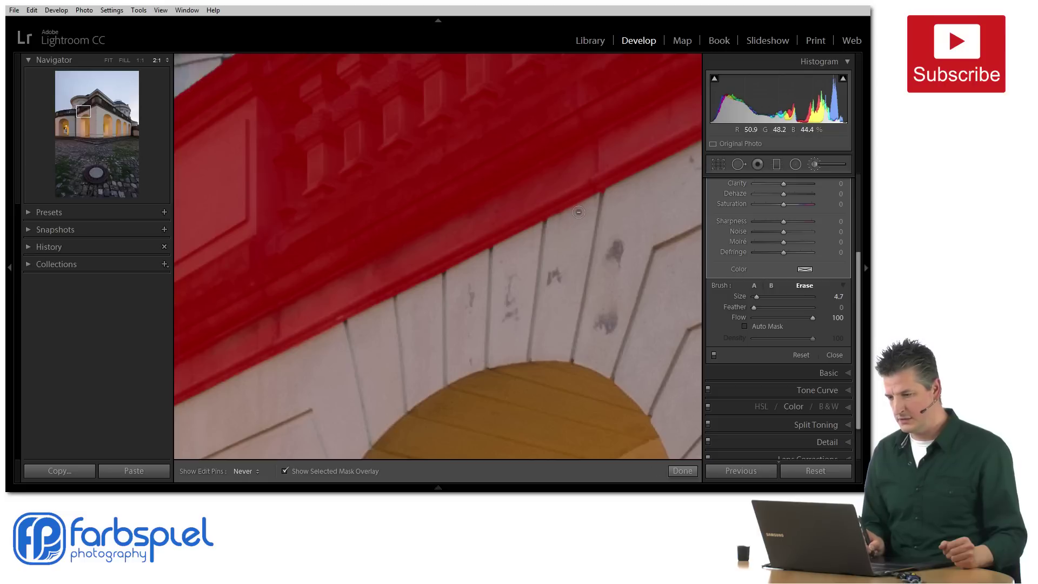
{"action": "key", "text": "h"}
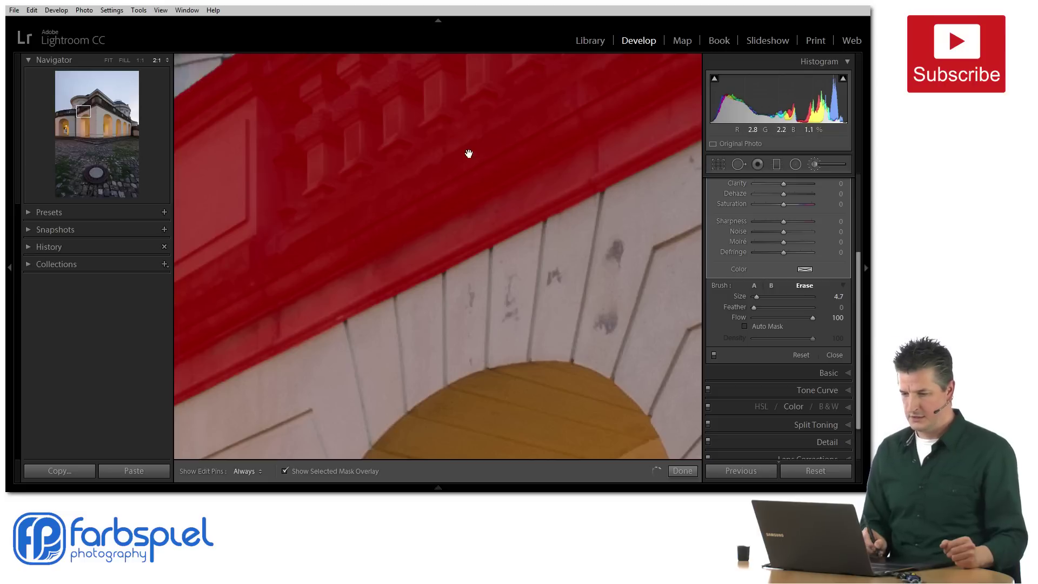
Step: Pan to the balustrade's upper end and the medallion, then back above the yellow arch
{"action": "left_click_drag", "start_coordinate": [468, 153], "coordinate": [577, 315]}
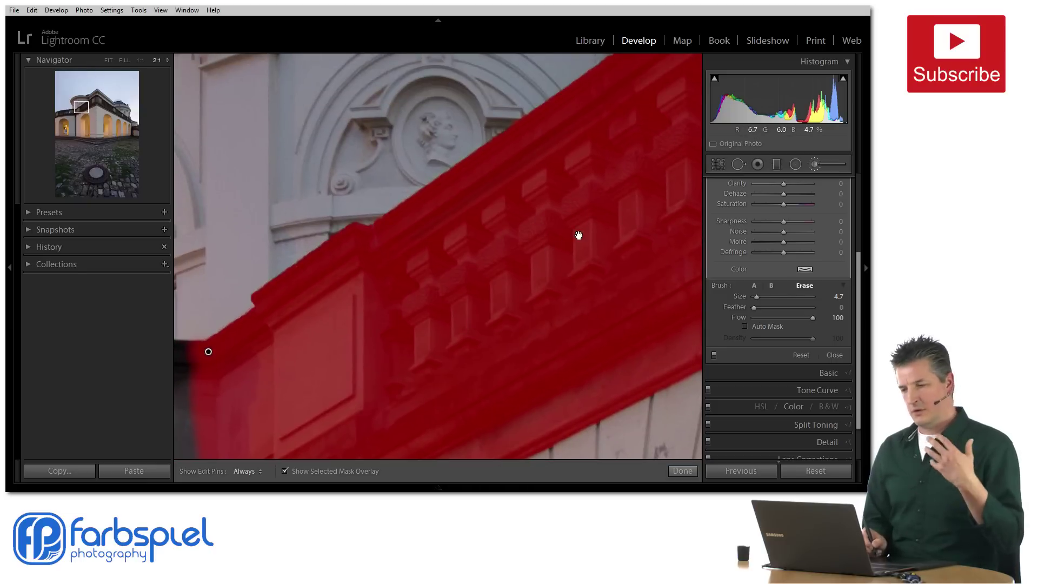
{"action": "left_click_drag", "start_coordinate": [577, 234], "coordinate": [408, 356]}
{"action": "left_click_drag", "start_coordinate": [616, 200], "coordinate": [462, 314]}
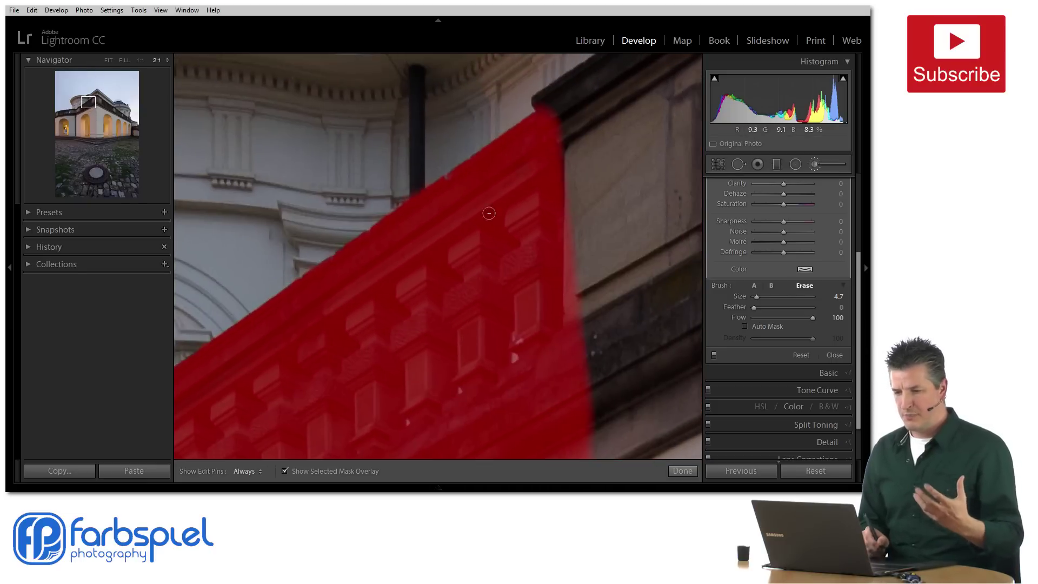
{"action": "key", "text": "h"}
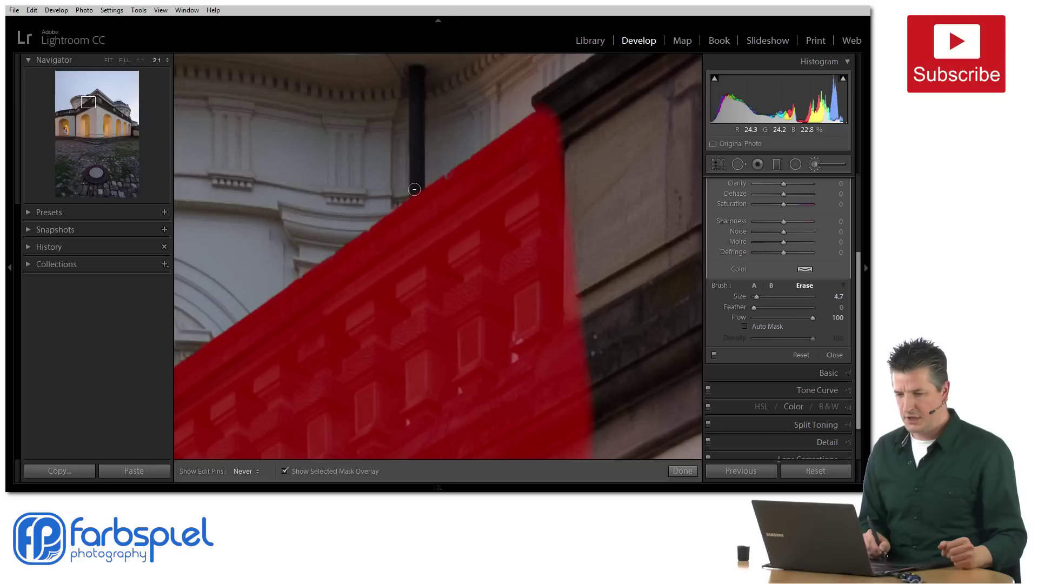
{"action": "key", "text": "h"}
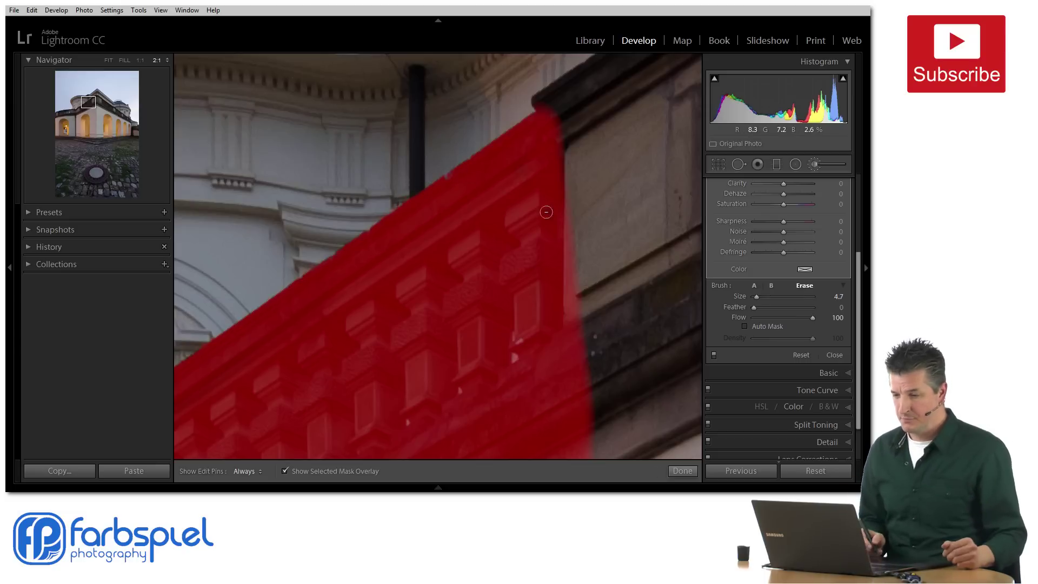
{"action": "left_click_drag", "start_coordinate": [388, 319], "coordinate": [600, 167]}
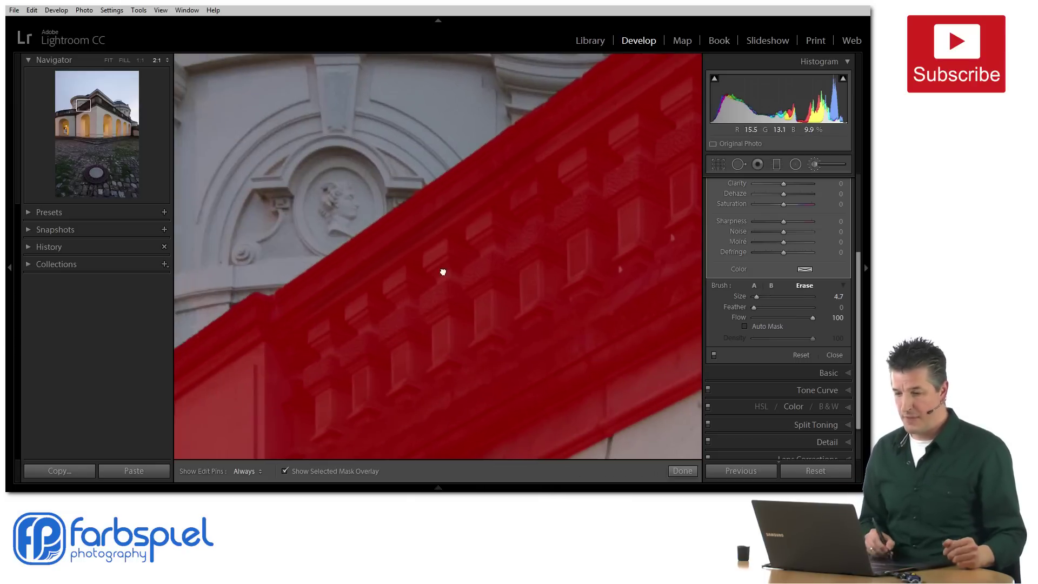
{"action": "left_click_drag", "start_coordinate": [443, 271], "coordinate": [556, 227]}
{"action": "left_click_drag", "start_coordinate": [507, 318], "coordinate": [505, 213]}
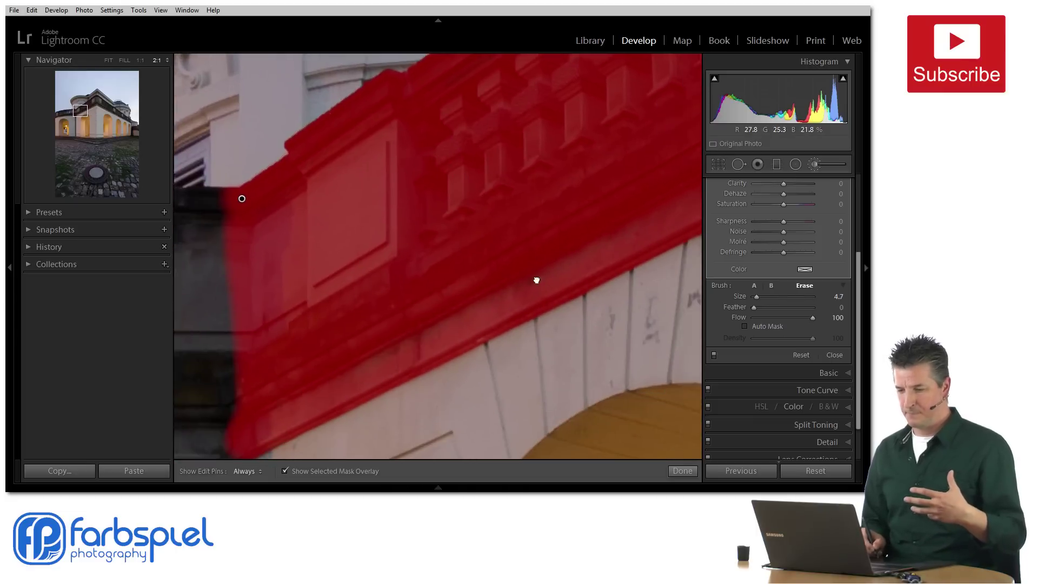
{"action": "left_click_drag", "start_coordinate": [535, 280], "coordinate": [525, 278]}
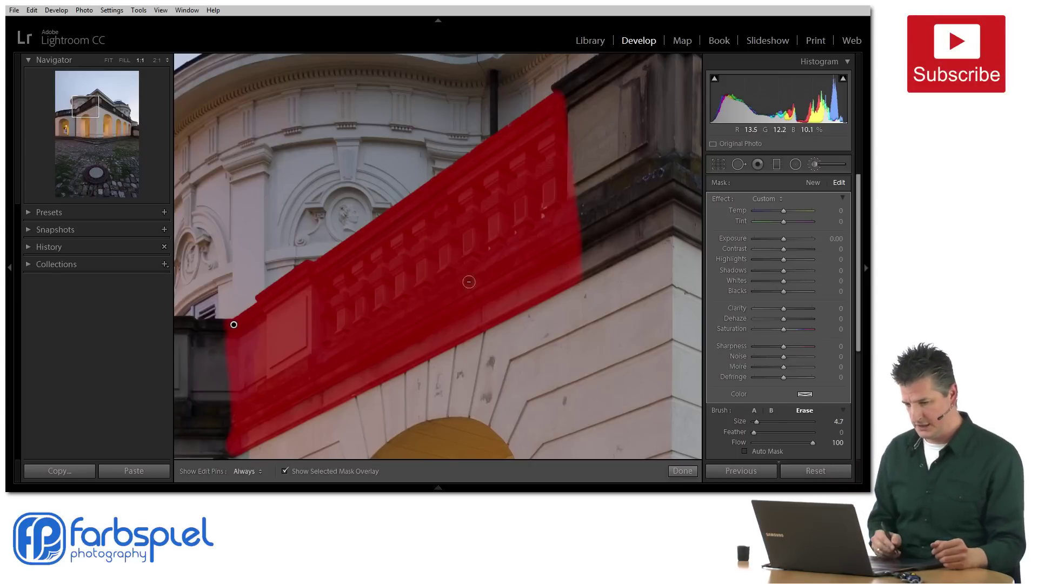
Step: Hide the mask overlay and give the balustrade mask Exposure 0.49, Shadows 14, Clarity 14, Temp 16
{"action": "left_click", "coordinate": [284, 471]}
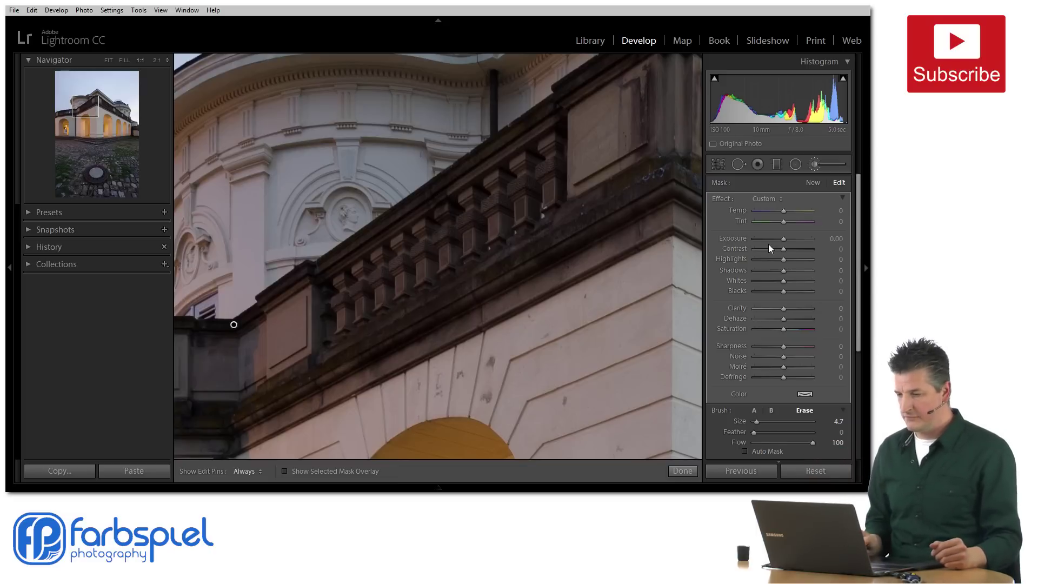
{"action": "left_click_drag", "start_coordinate": [783, 239], "coordinate": [786, 239]}
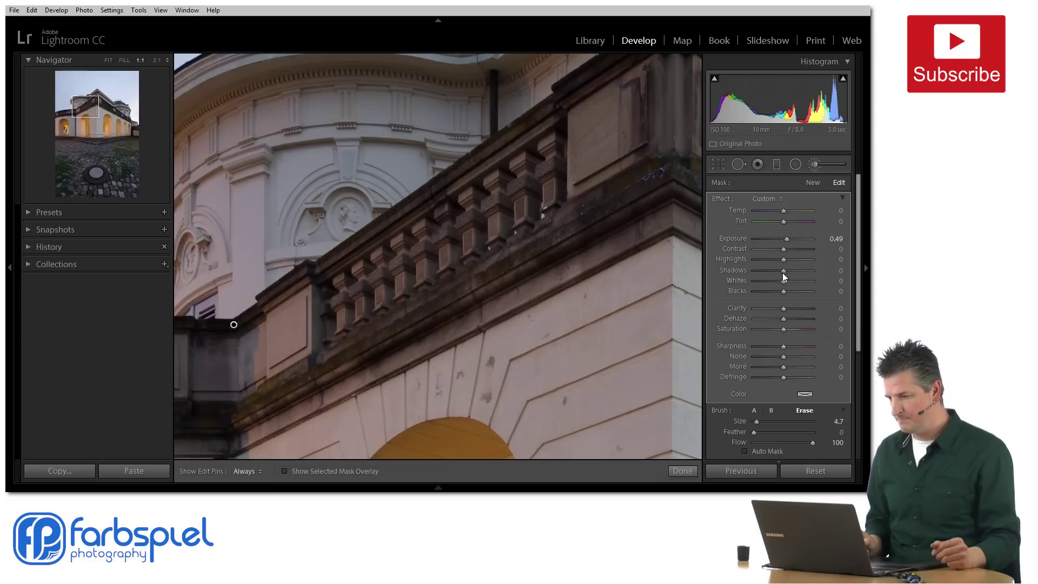
{"action": "left_click_drag", "start_coordinate": [786, 271], "coordinate": [787, 271]}
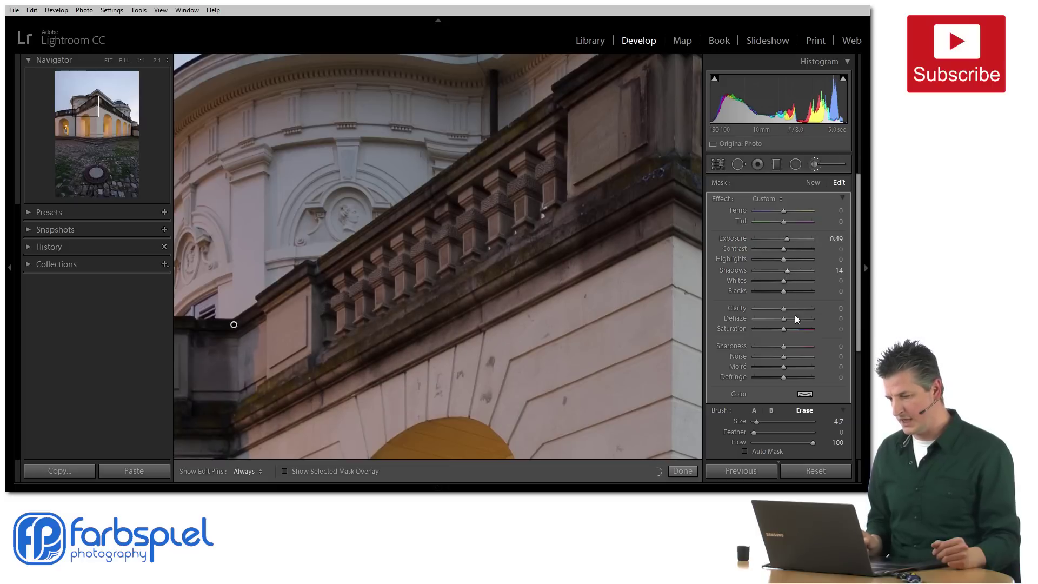
{"action": "left_click_drag", "start_coordinate": [783, 309], "coordinate": [787, 308]}
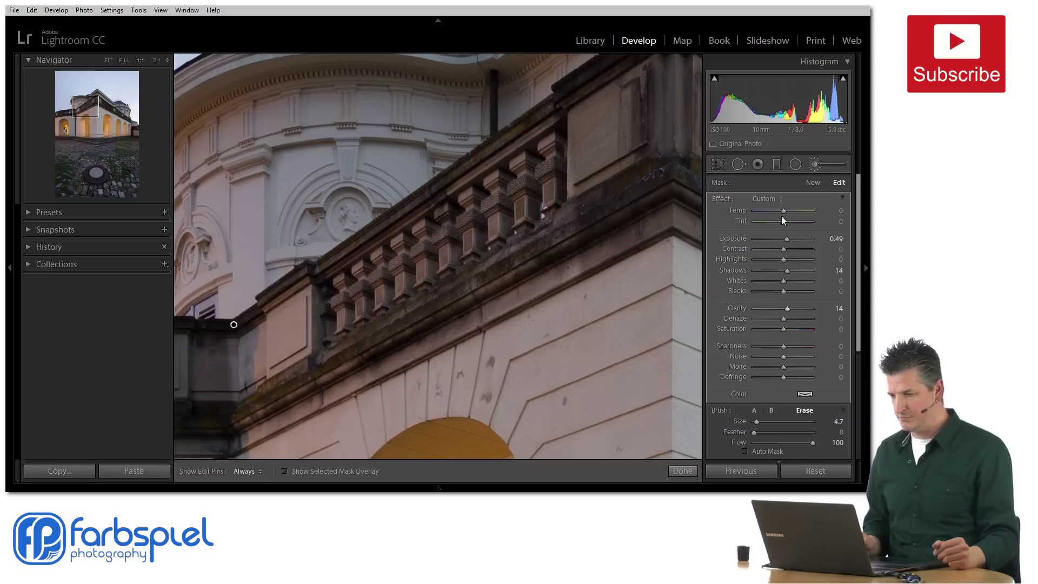
{"action": "left_click_drag", "start_coordinate": [783, 211], "coordinate": [788, 211]}
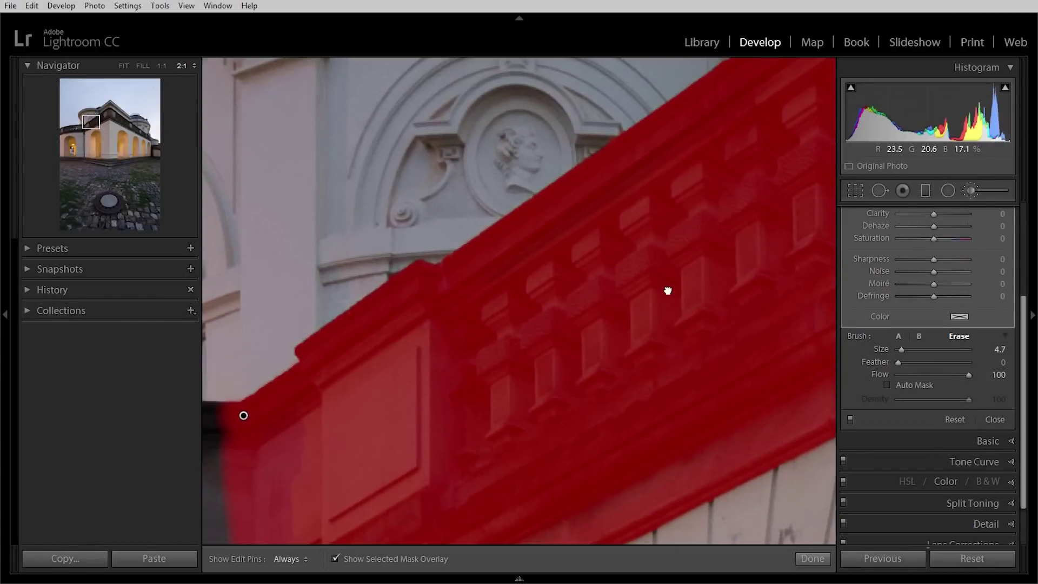
Step: Paint the missed corner of the left ledge into the balustrade mask and extend it along the ledge
{"action": "left_click_drag", "start_coordinate": [668, 290], "coordinate": [471, 429]}
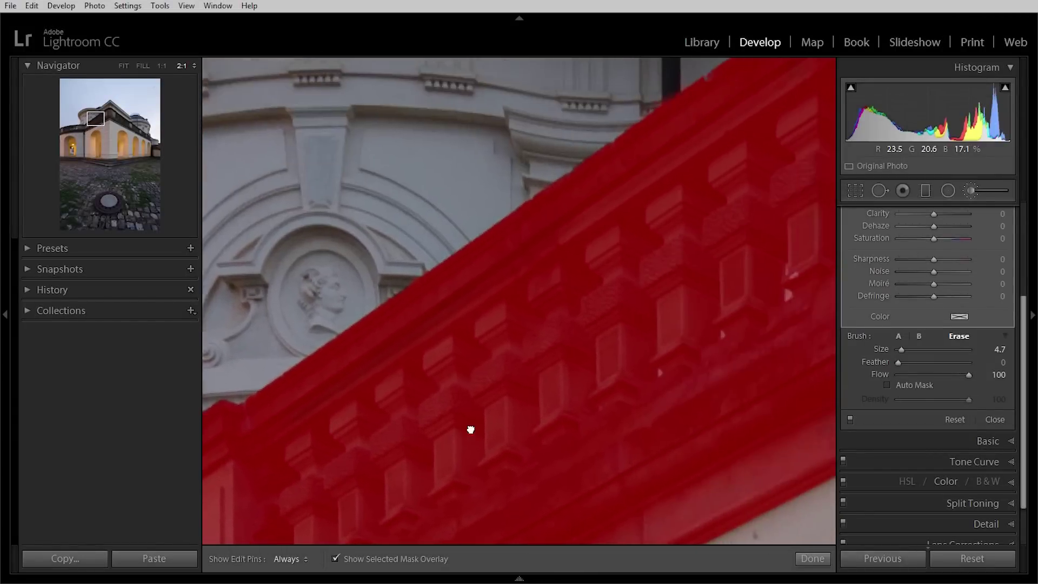
{"action": "left_click_drag", "start_coordinate": [715, 241], "coordinate": [533, 373]}
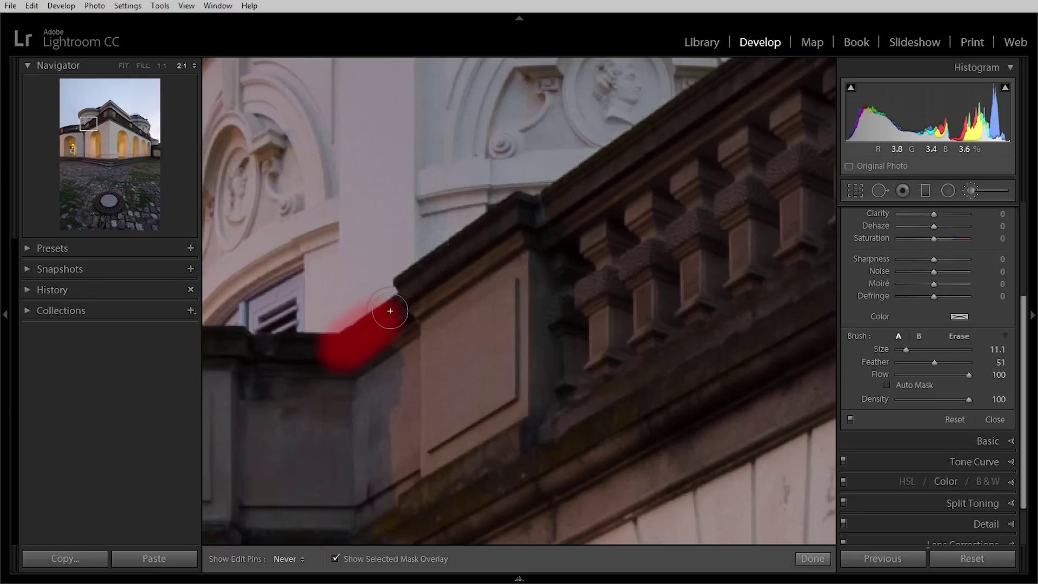
{"action": "mouse_move", "coordinate": [389, 310]}
{"action": "left_mouse_down"}
{"action": "mouse_move", "coordinate": [516, 212]}
{"action": "mouse_move", "coordinate": [542, 206]}
{"action": "mouse_move", "coordinate": [674, 116]}
{"action": "mouse_move", "coordinate": [690, 121]}
{"action": "left_mouse_up"}
{"action": "key", "text": "h"}
{"action": "left_click_drag", "start_coordinate": [648, 246], "coordinate": [556, 301]}
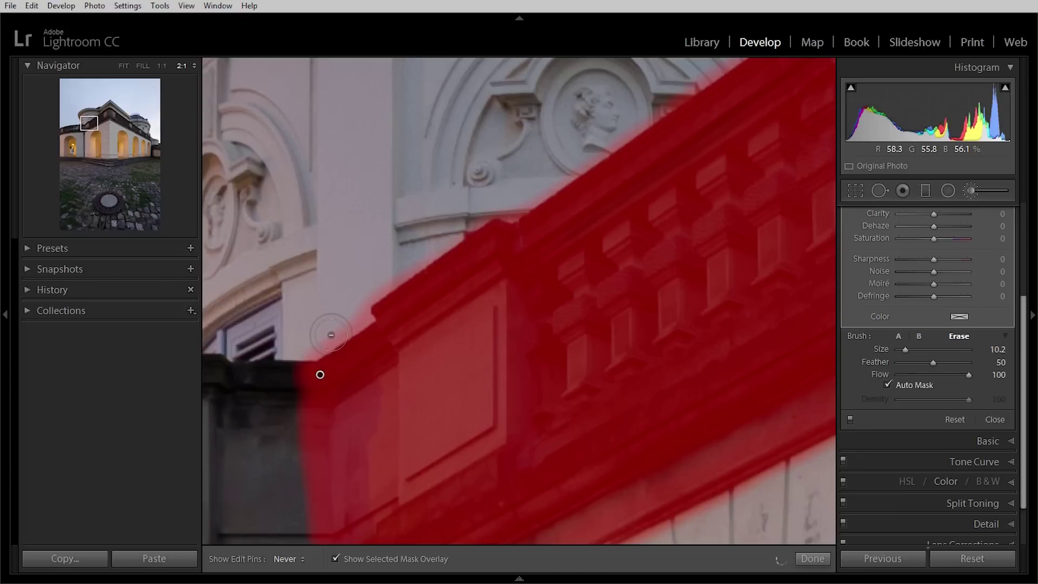
Step: Erase the mask spill onto the wall behind the ledge and check the mask edge
{"action": "key", "text": "h"}
{"action": "left_click_drag", "start_coordinate": [321, 343], "coordinate": [352, 323]}
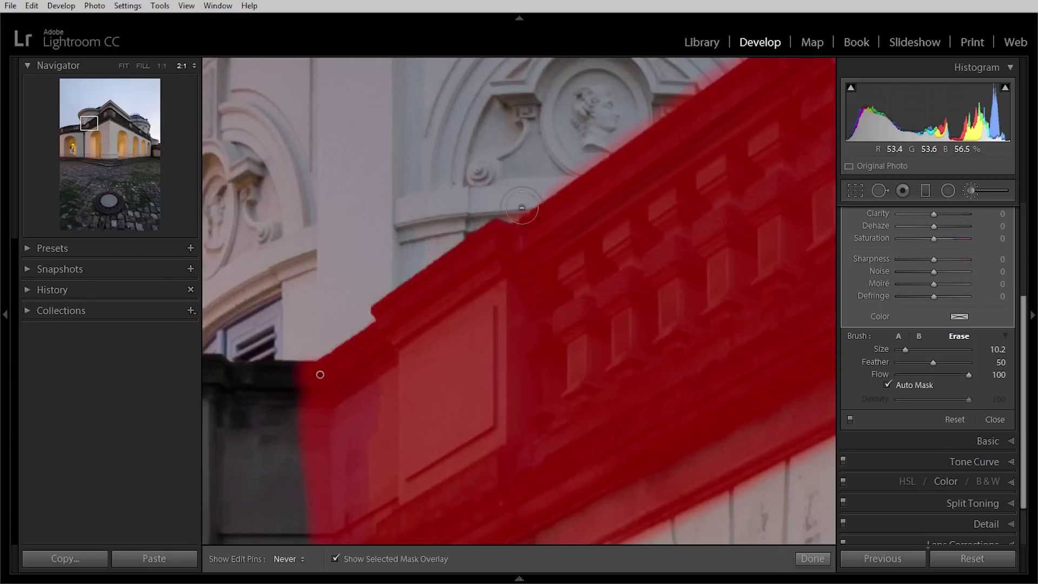
{"action": "left_click_drag", "start_coordinate": [638, 243], "coordinate": [519, 366]}
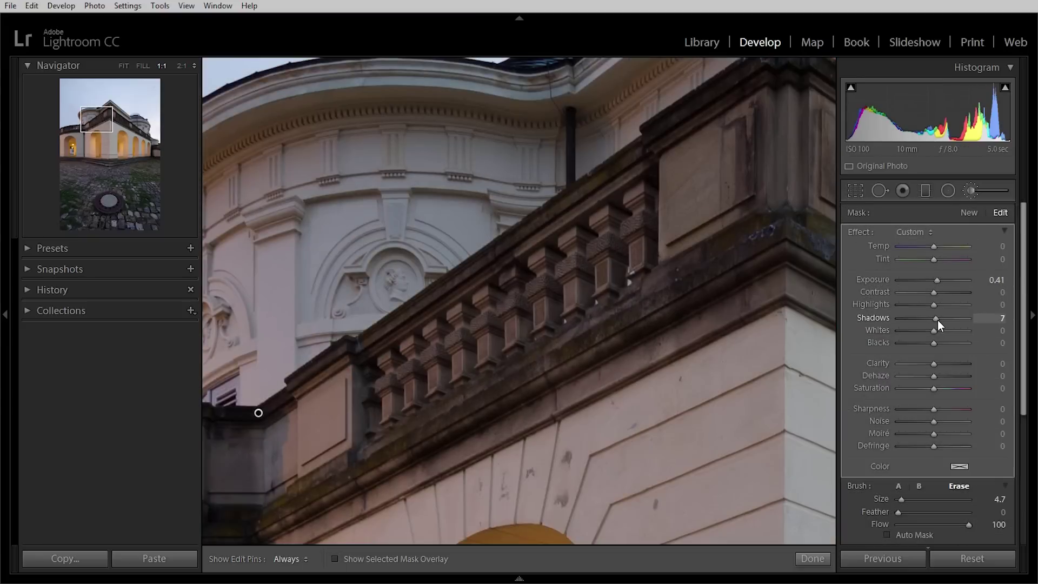
Step: Raise the brush mask's Shadows value from 7 to 12
{"action": "left_click_drag", "start_coordinate": [937, 320], "coordinate": [939, 319]}
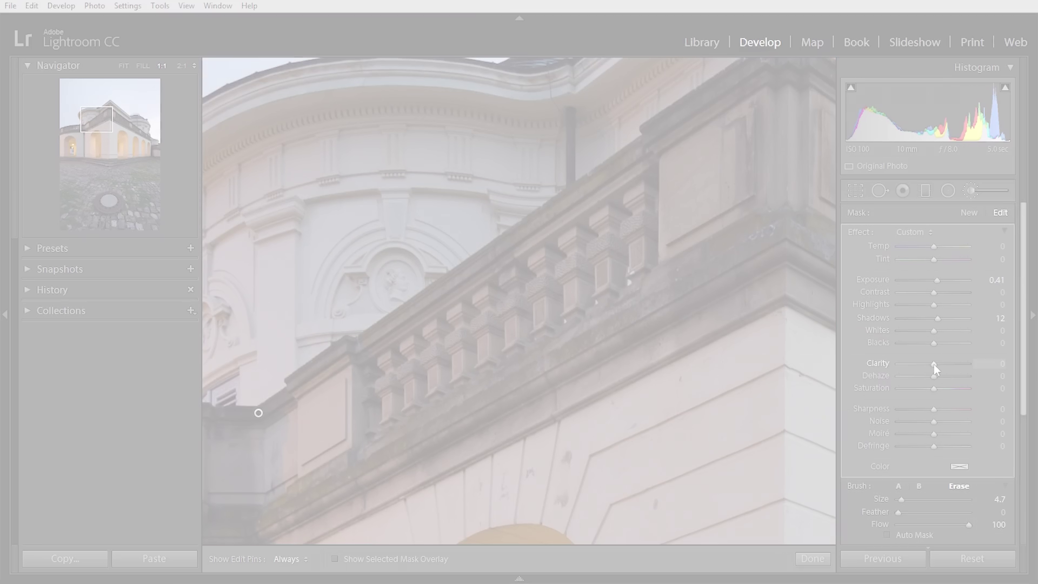